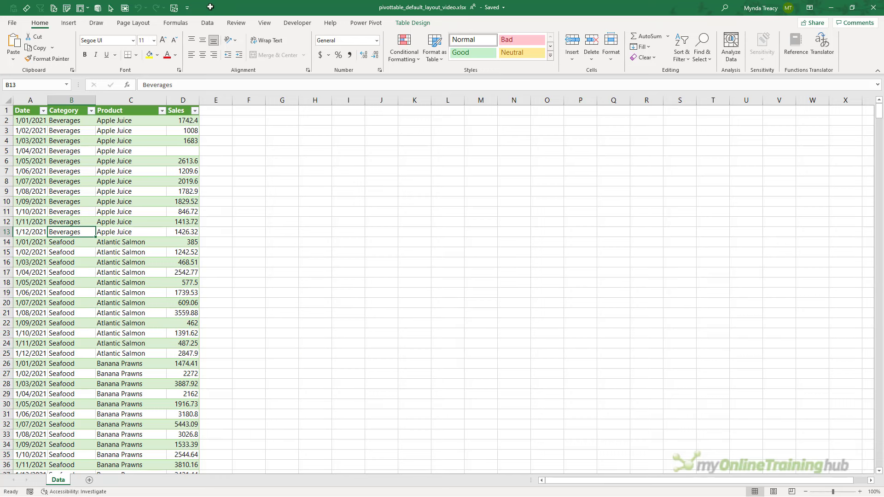
- Insert a PivotTable from Table1 on a new worksheet with Category, Product and Sum of Sales
click(68, 23)
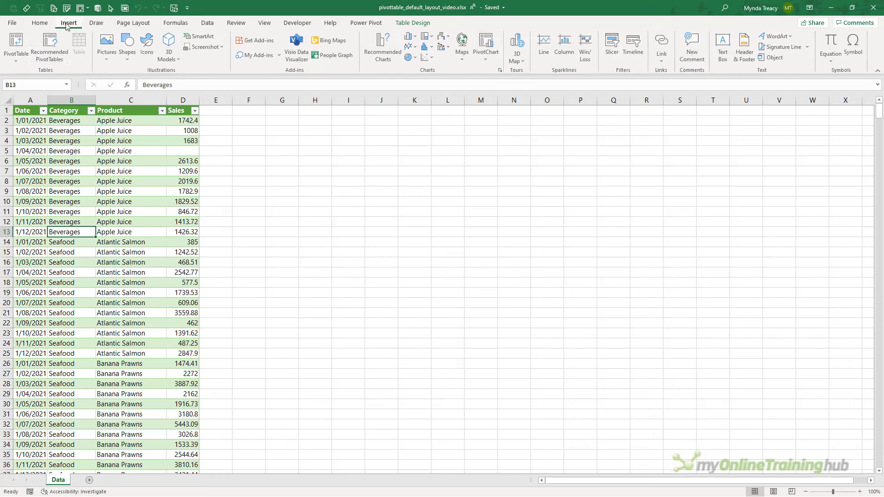
click(17, 45)
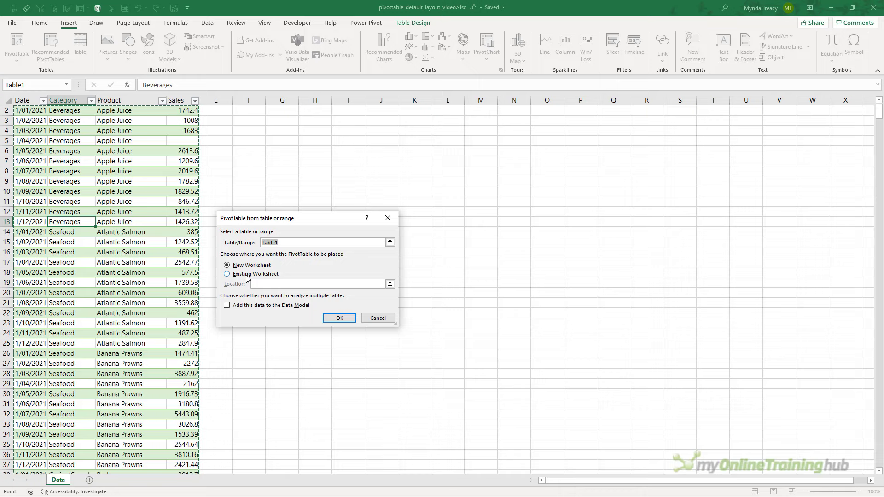
click(334, 318)
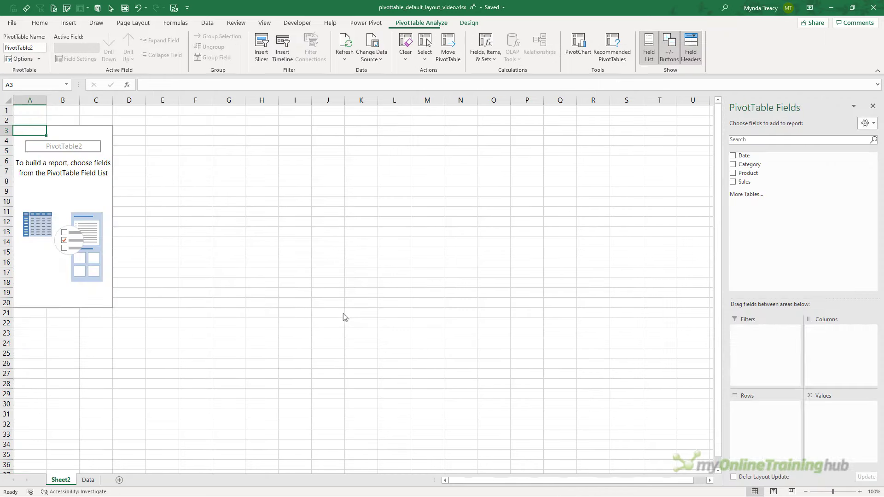
click(733, 165)
click(734, 174)
click(734, 183)
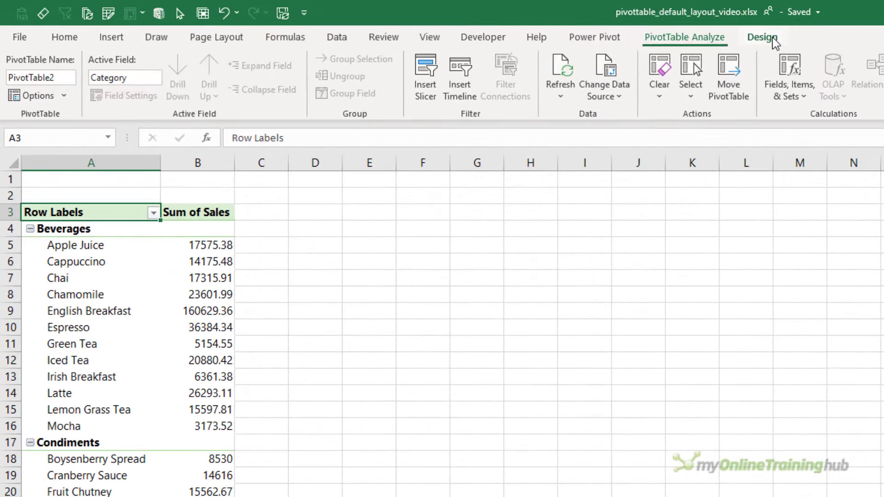
- Set the PivotTable report layout to Outline Form and repeat all item labels
click(469, 23)
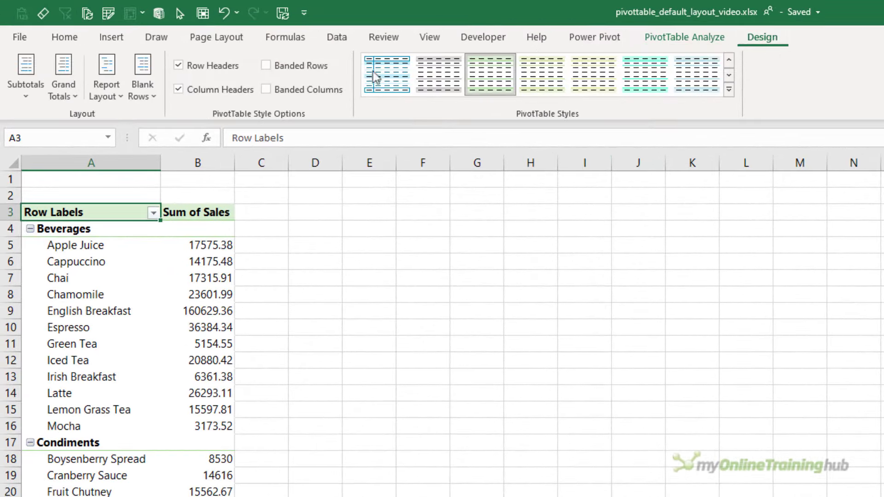
click(104, 92)
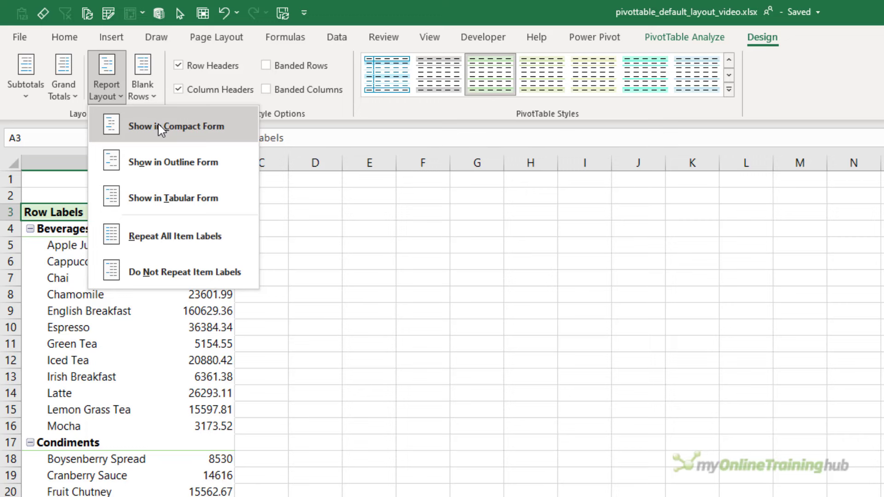
click(158, 161)
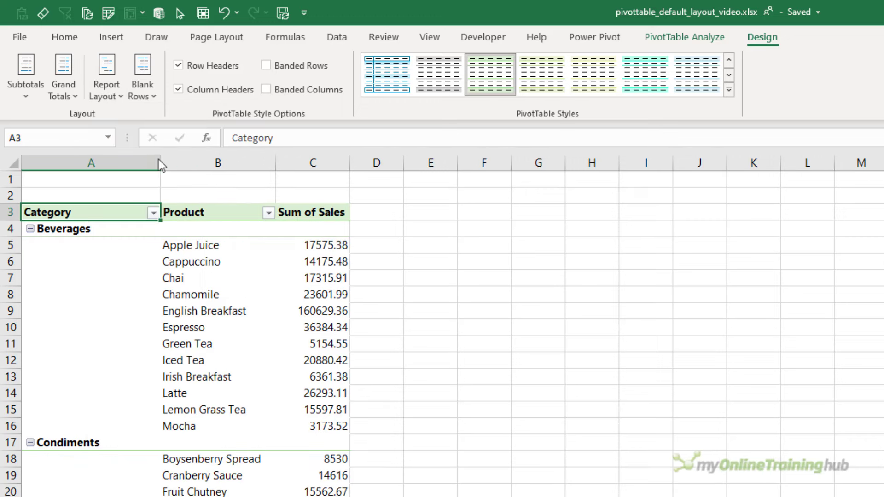
click(110, 92)
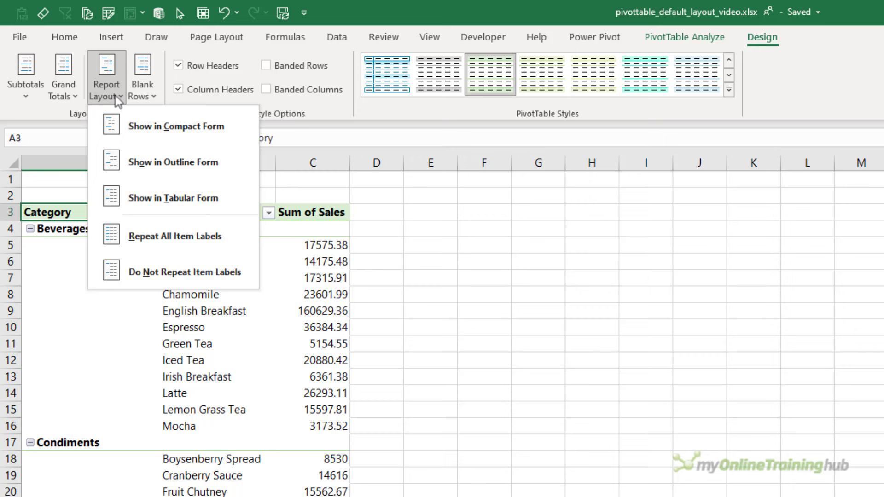
click(231, 244)
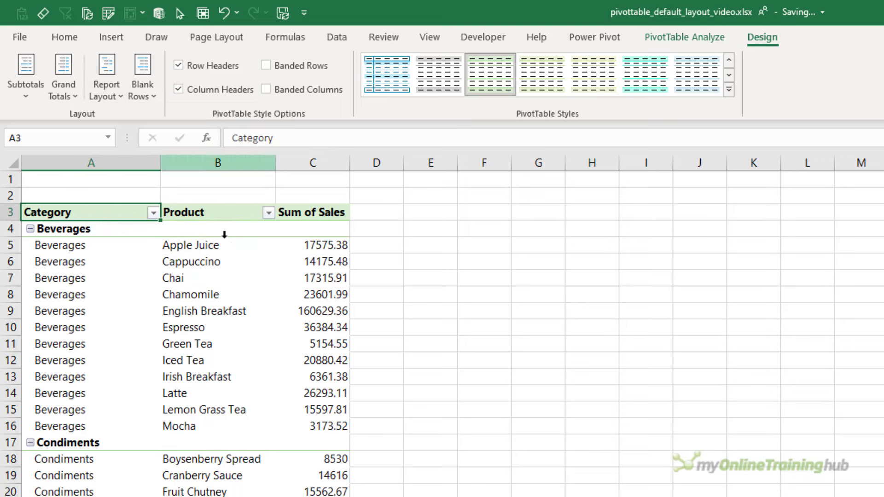
- Show all subtotals at the top of each group, leaving grand totals unchanged
click(33, 96)
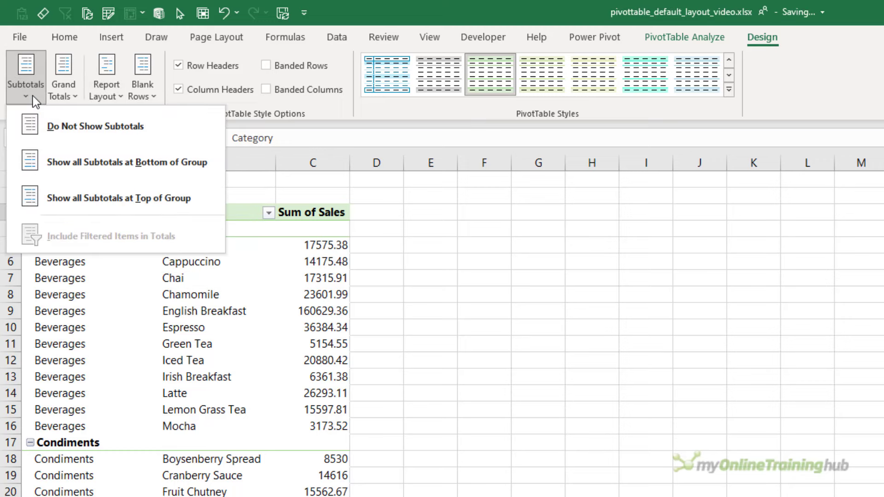
click(115, 198)
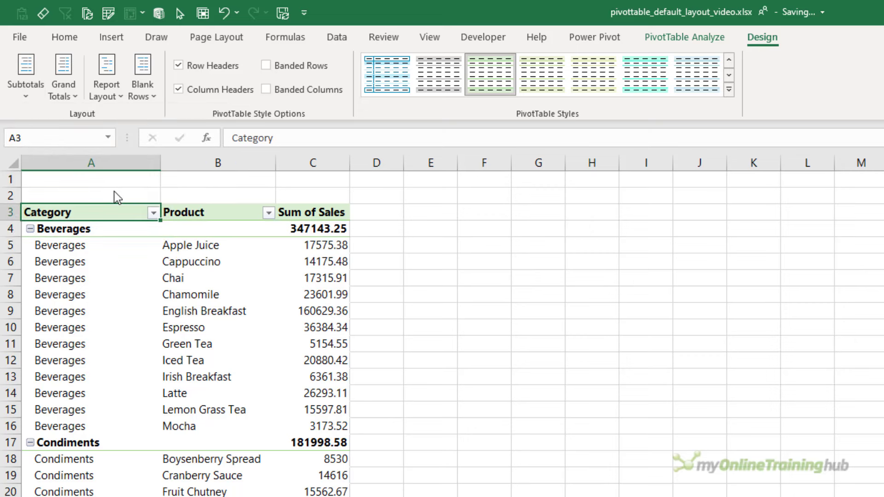
click(65, 95)
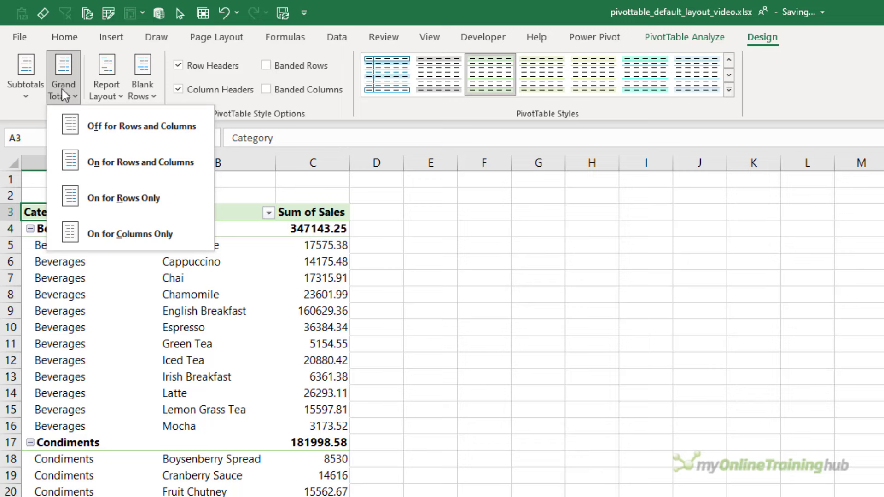
click(54, 90)
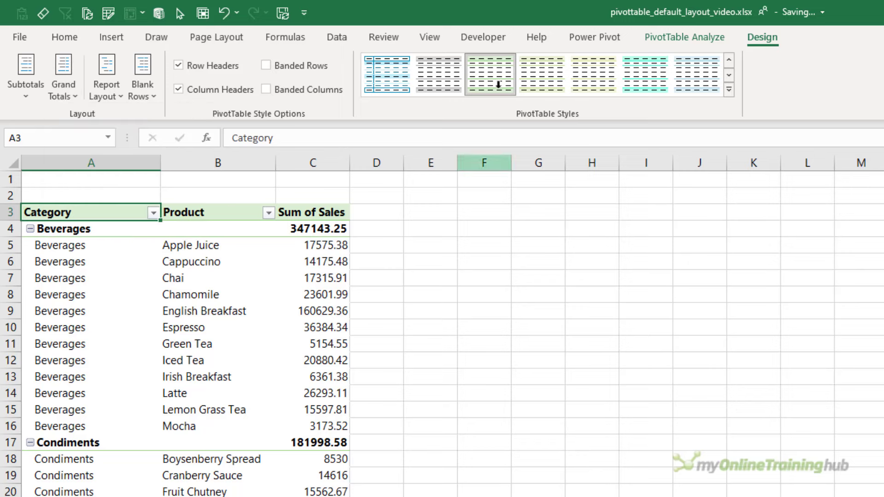
- Apply the blue Medium PivotTable style and format Sum of Sales as Number with 1000 separator, 0 decimals
click(730, 92)
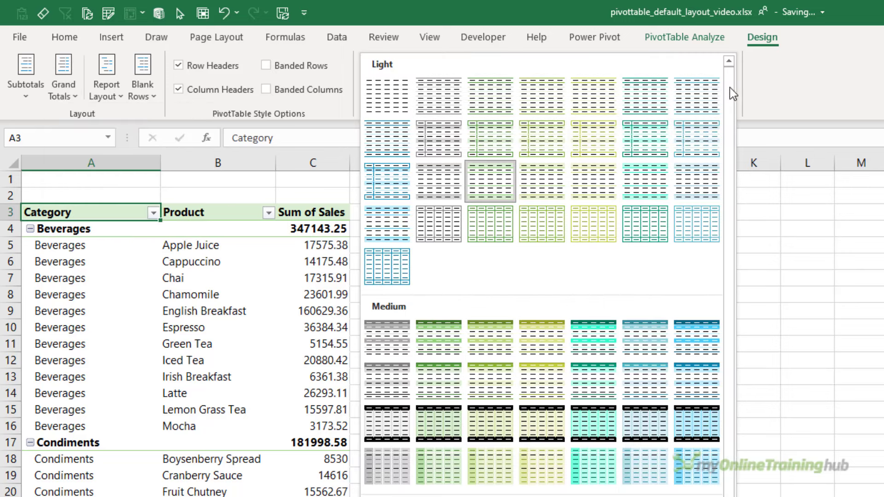
click(705, 332)
right_click(308, 266)
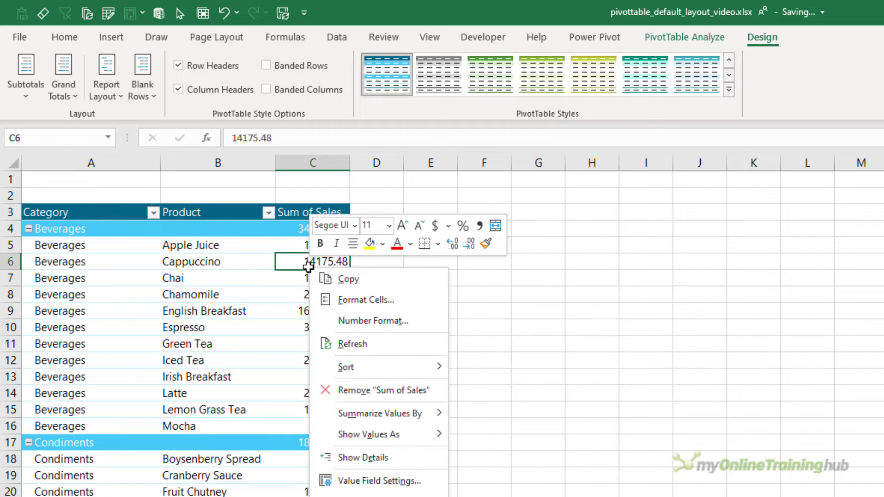
click(430, 321)
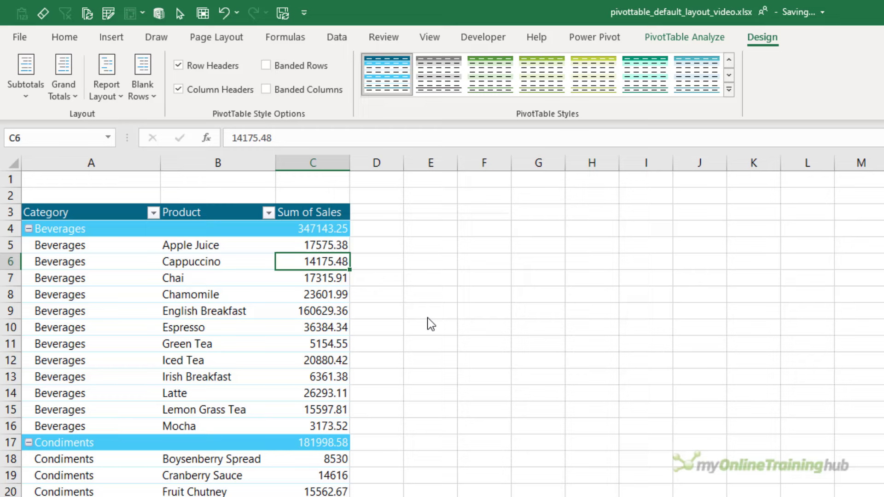
click(261, 217)
click(258, 205)
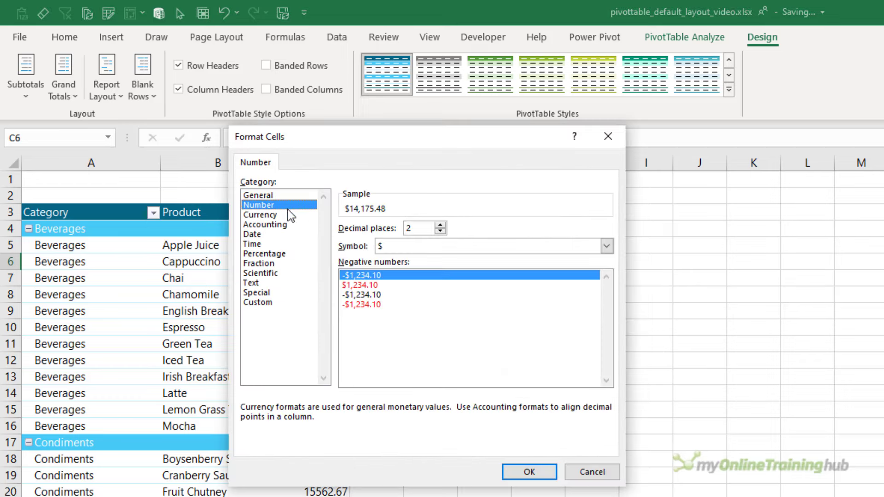
click(344, 246)
click(441, 232)
click(441, 231)
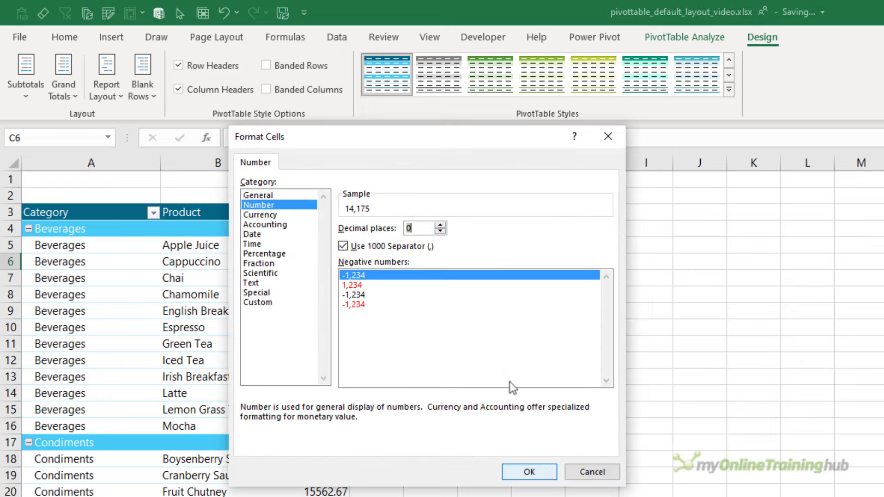
click(530, 472)
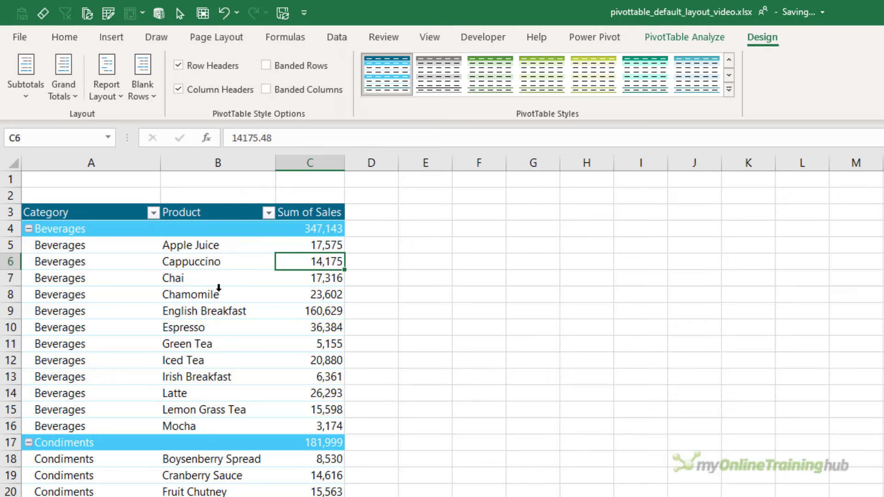
- In Excel Options > Data > Edit Default Layout, import the layout from the PivotTable at C6
click(9, 39)
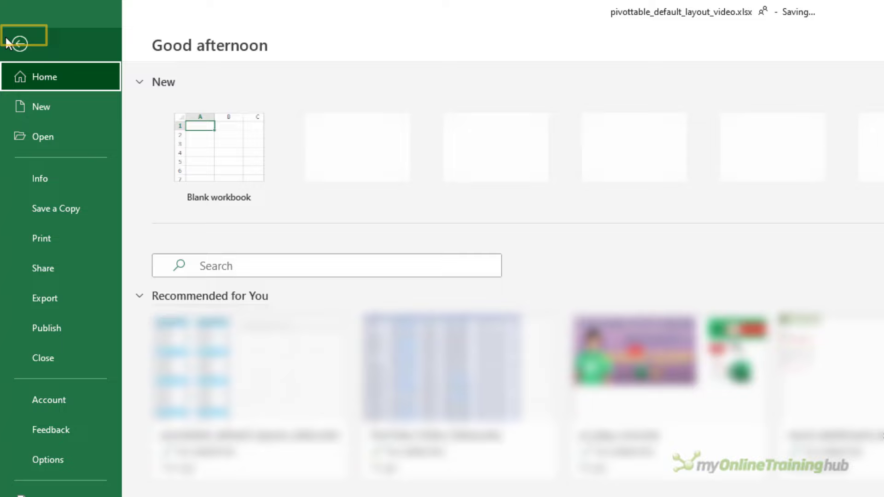
click(29, 460)
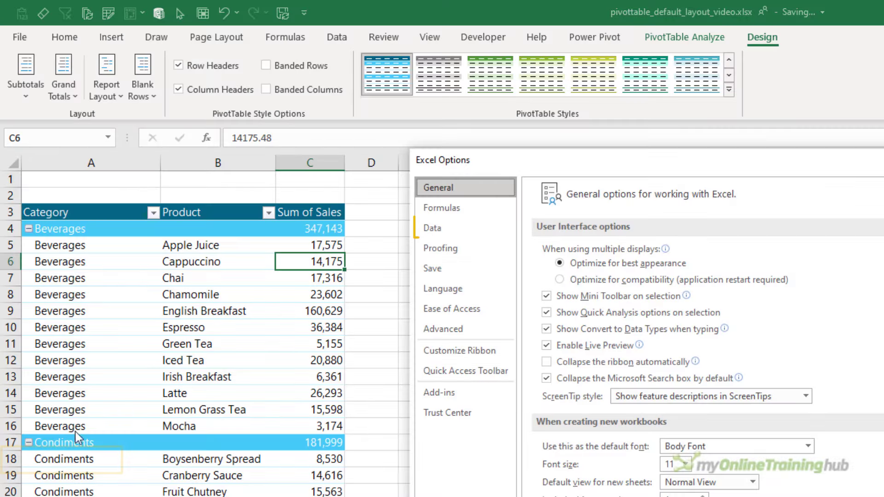
click(463, 229)
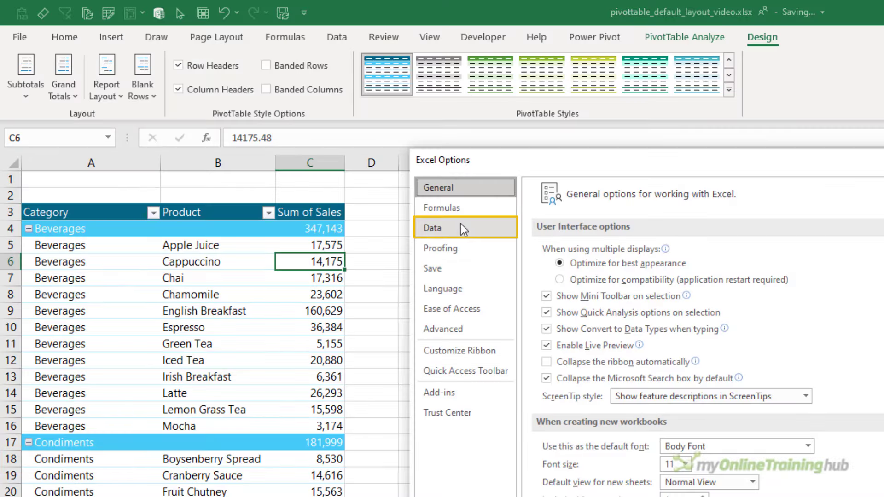
click(789, 254)
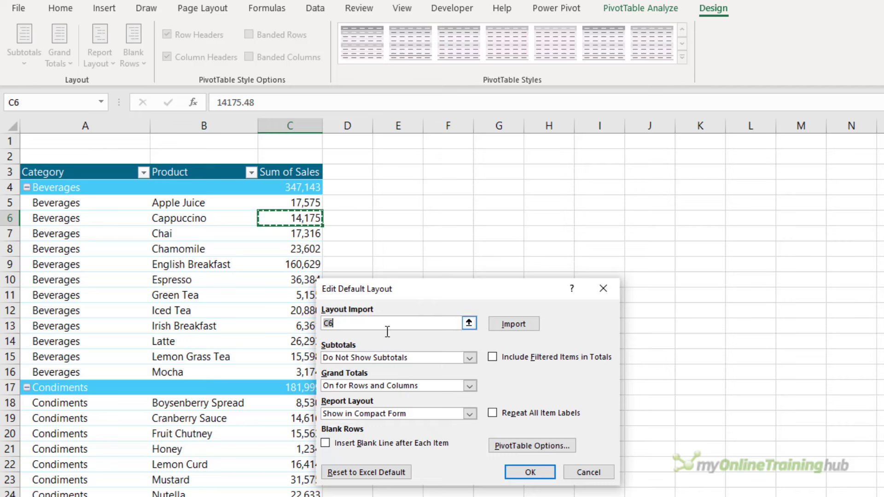
click(521, 329)
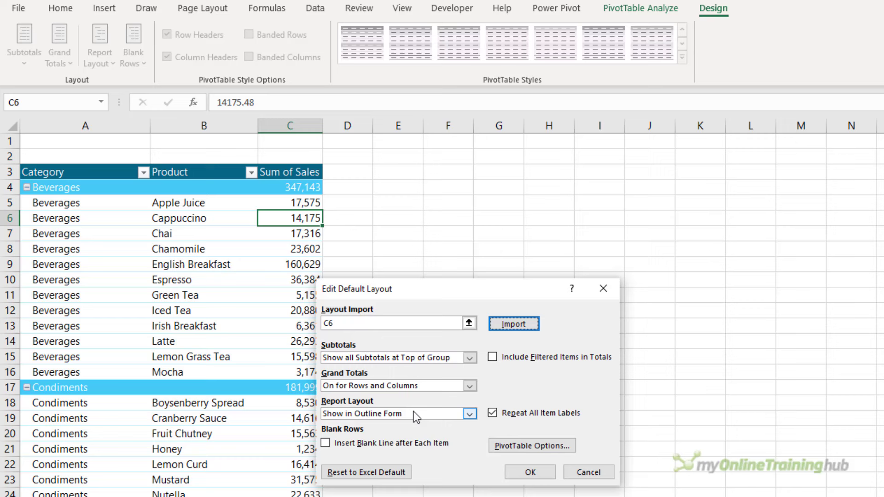
click(471, 360)
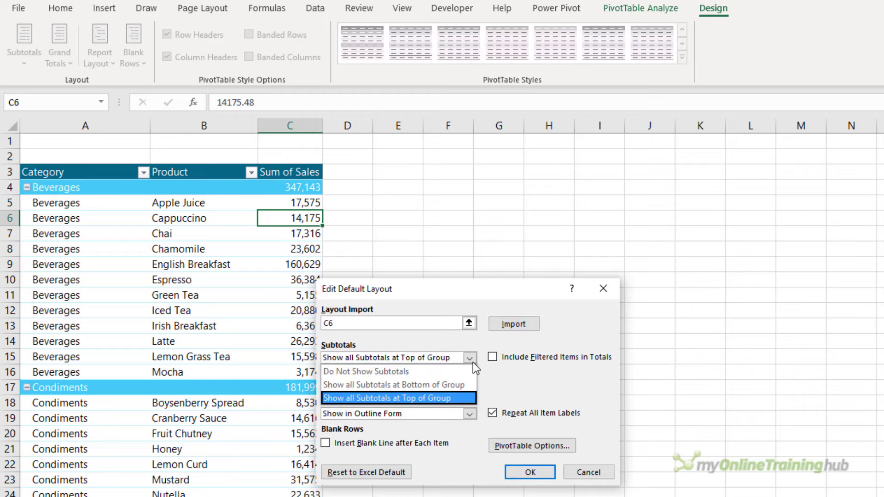
click(470, 359)
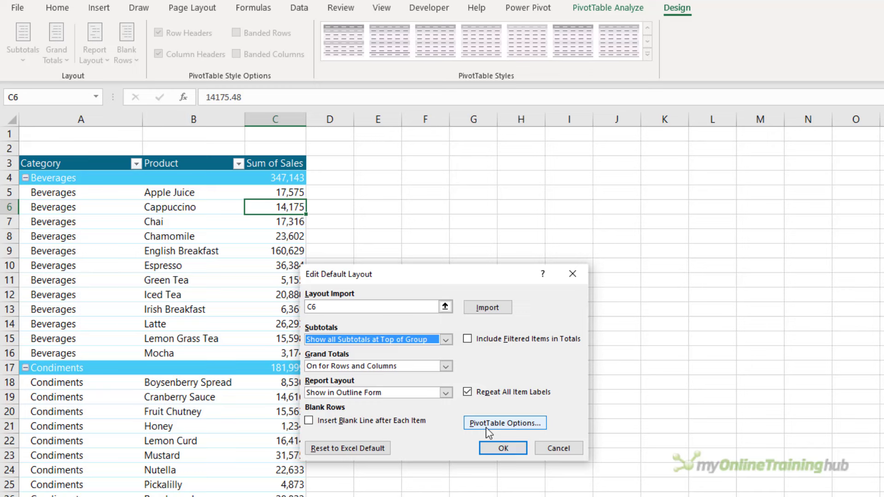
- Review the PivotTable Options tabs (Totals & Filters, Display, Printing, Data) and cancel without changes
click(486, 429)
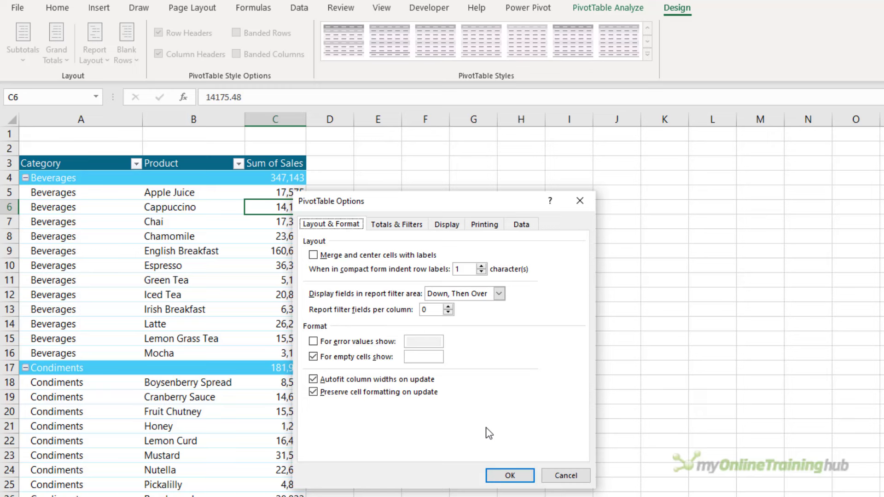
click(423, 224)
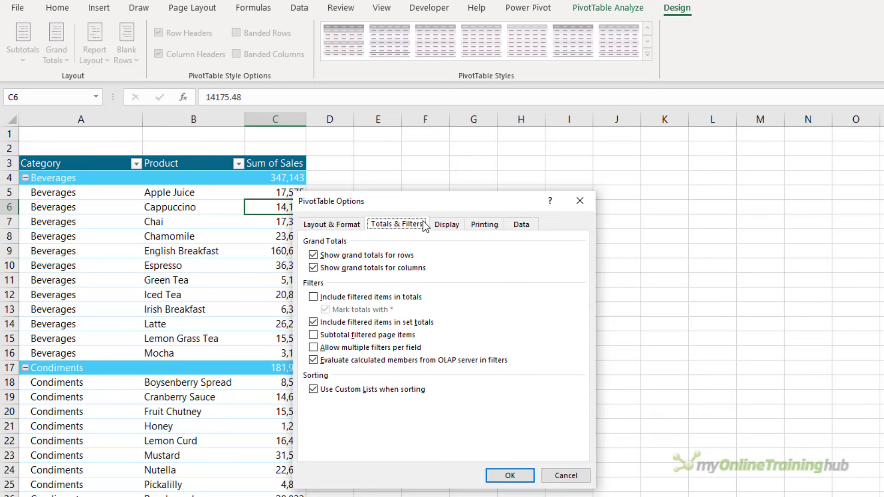
click(459, 227)
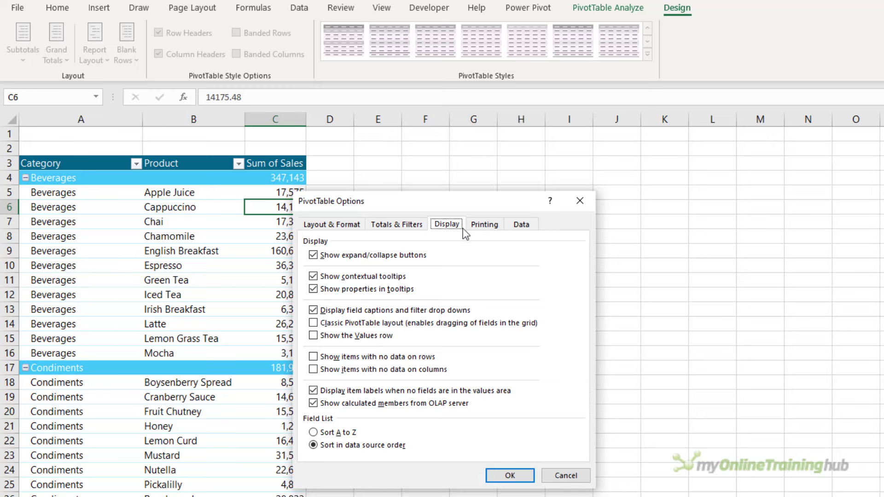
click(474, 234)
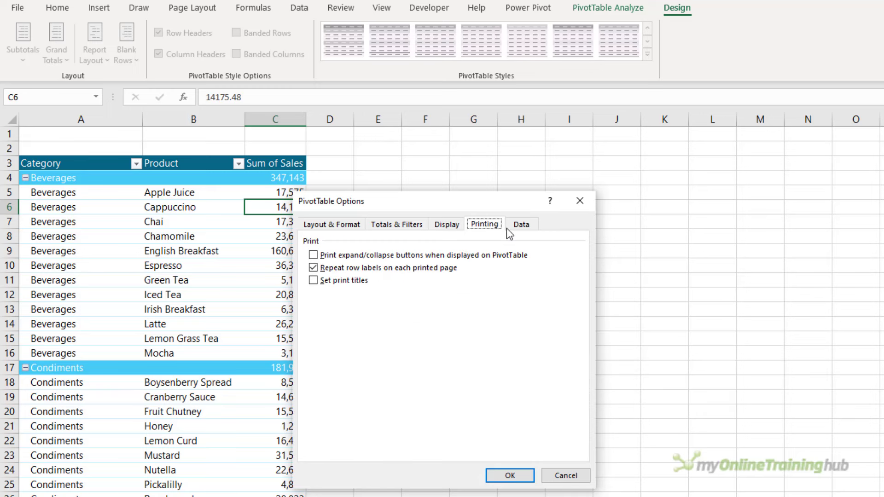
click(509, 232)
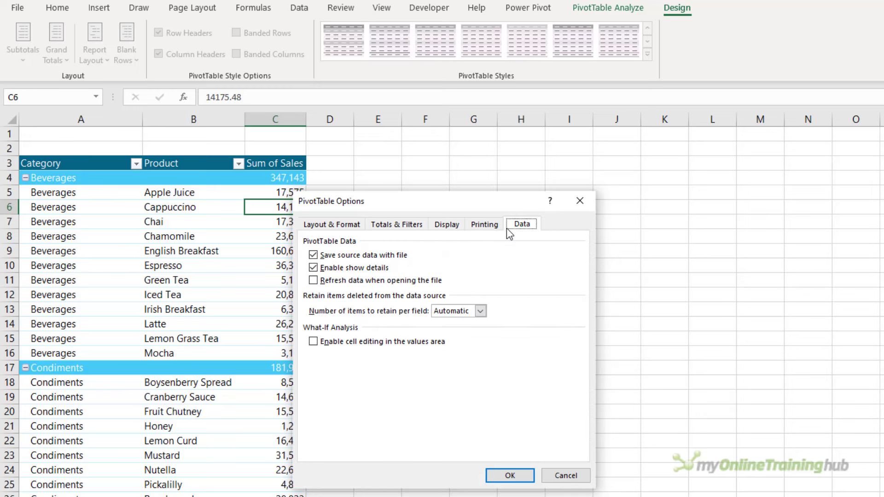
click(566, 476)
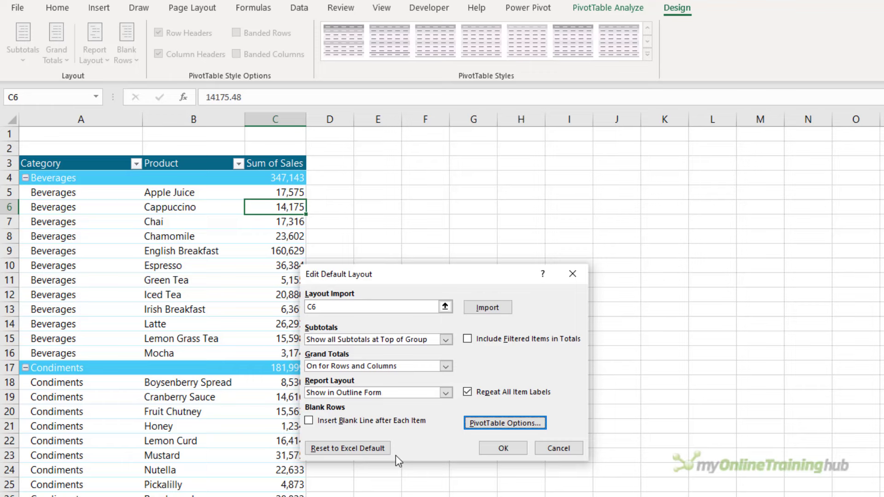
- Confirm the Edit Default Layout and Excel Options dialogs to keep the new default layout
click(490, 451)
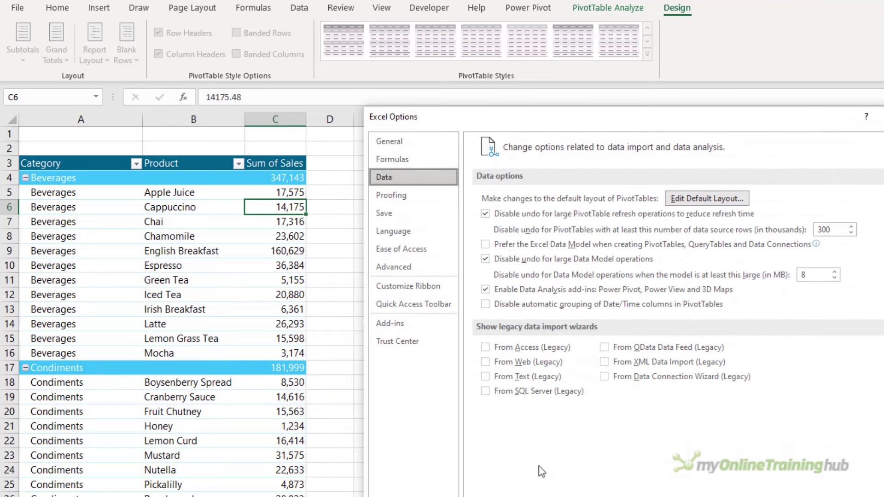
click(616, 493)
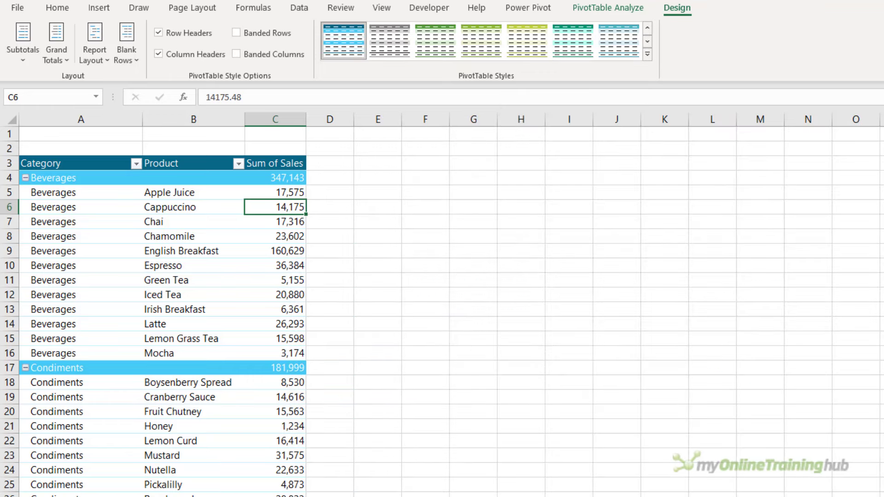
mouse_move(265, 249)
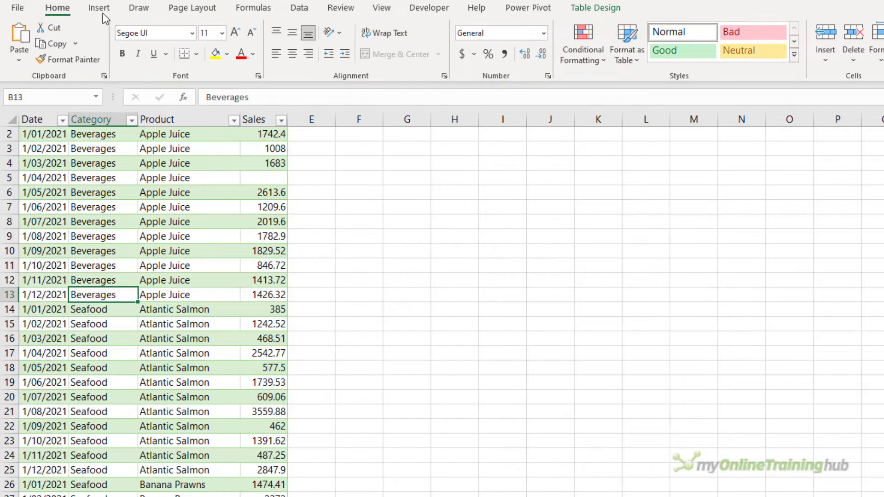
- Insert a PivotTable from Table1 on the existing worksheet at Sheet2!$E$3
click(99, 8)
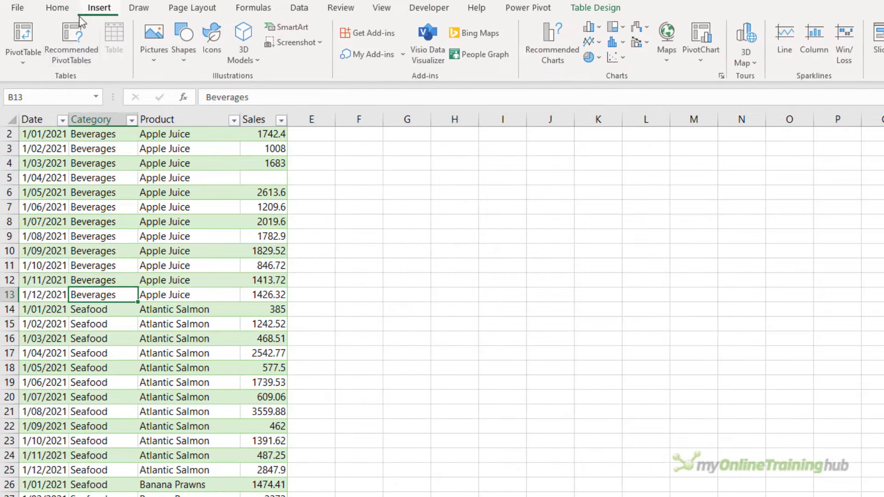
click(23, 42)
click(327, 370)
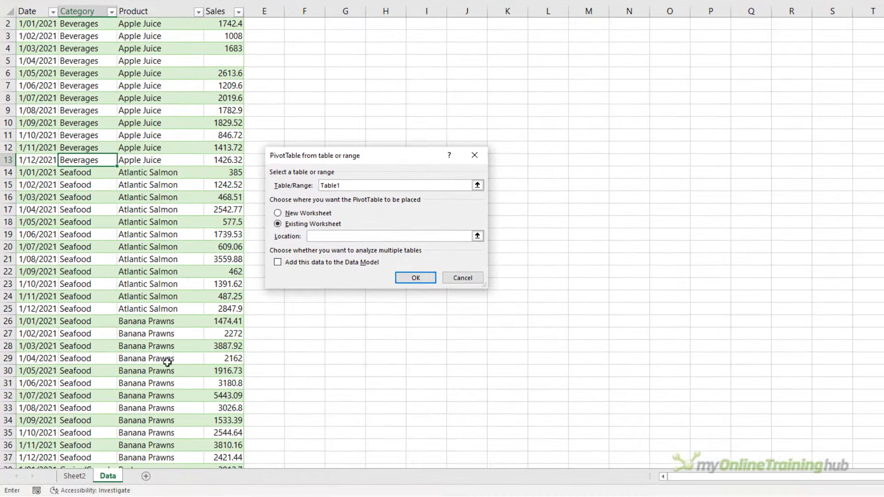
click(74, 476)
click(333, 51)
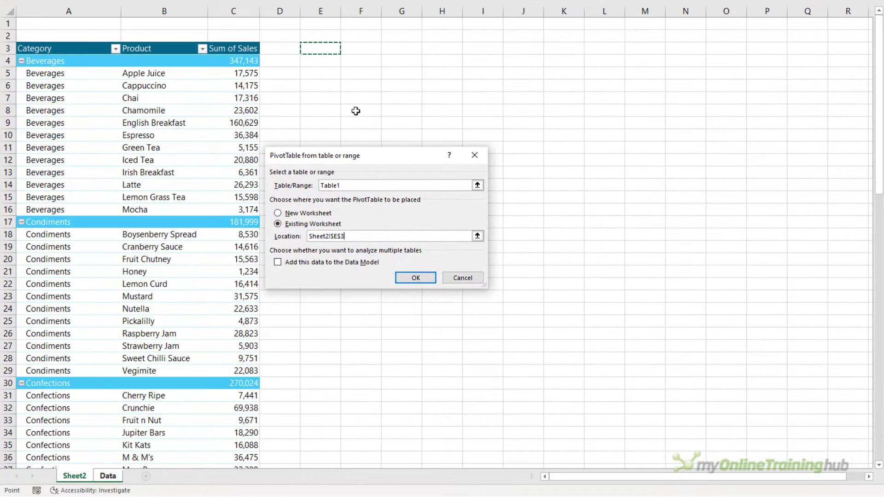
click(416, 277)
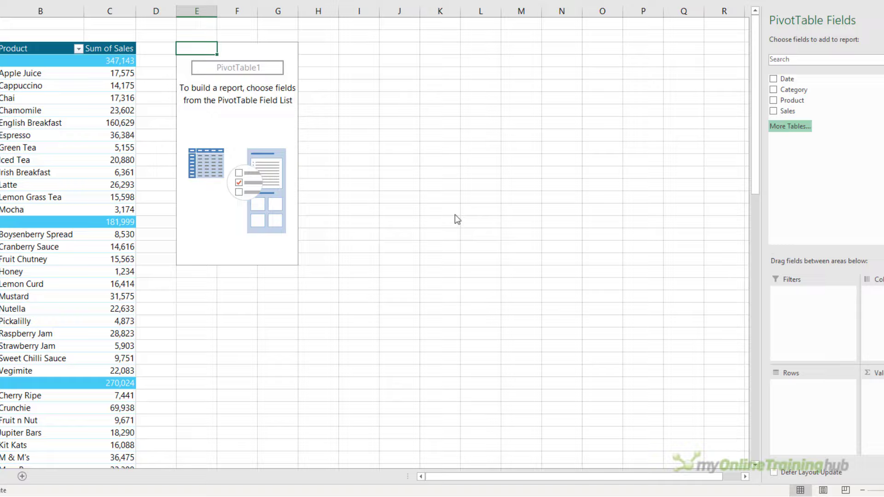
- Add Category, Product and Sales to the new PivotTable and check the unformatted Apple Juice value
click(773, 90)
click(774, 100)
click(774, 111)
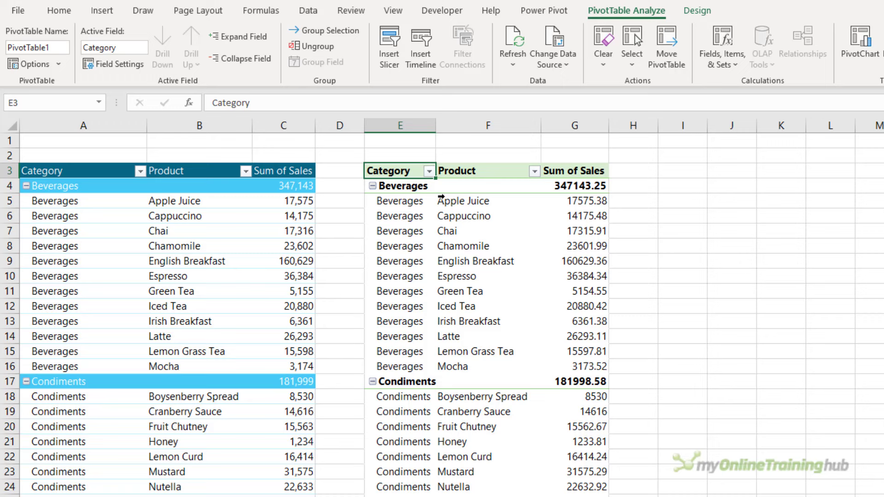
click(580, 207)
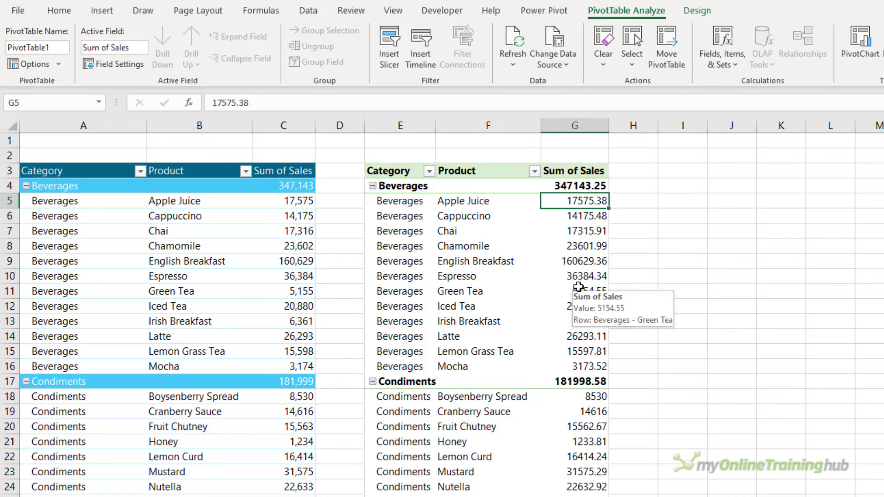
- Apply the blue Medium style to the second PivotTable and set that style as the default
click(693, 14)
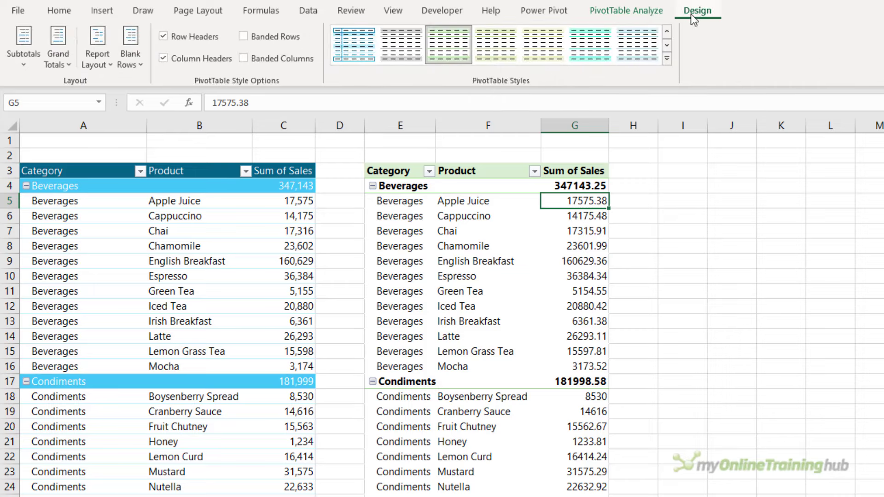
click(667, 59)
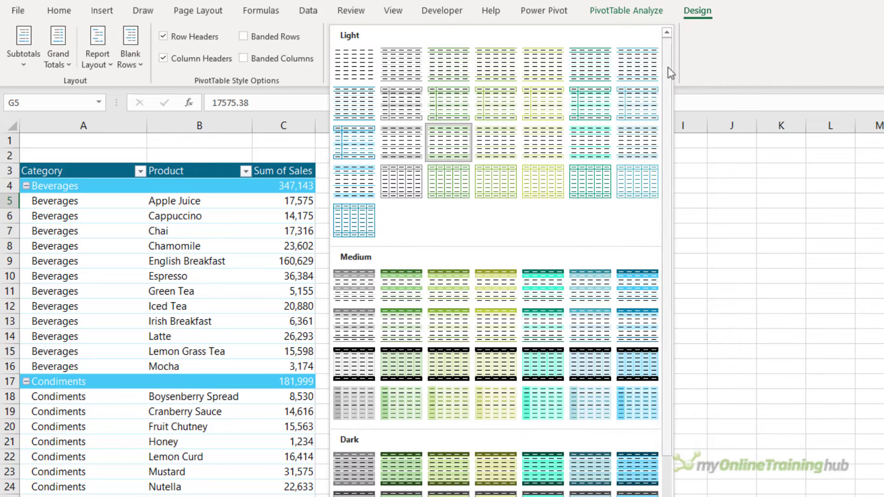
click(638, 284)
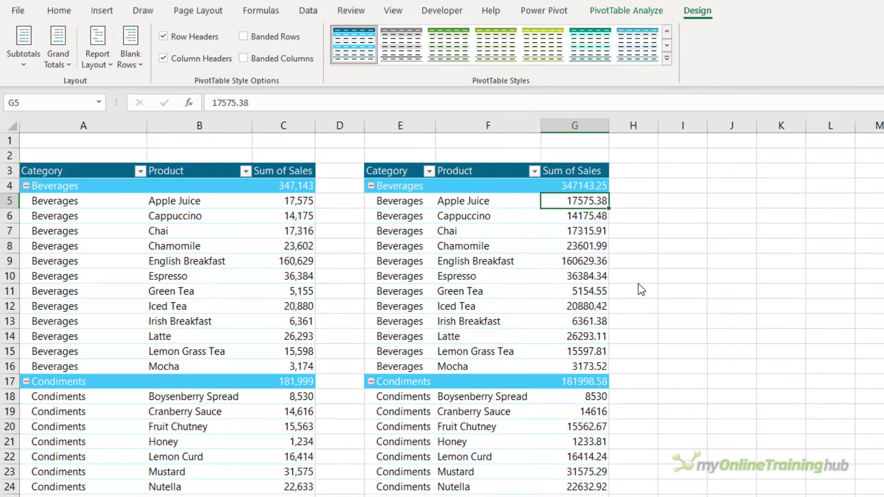
right_click(359, 51)
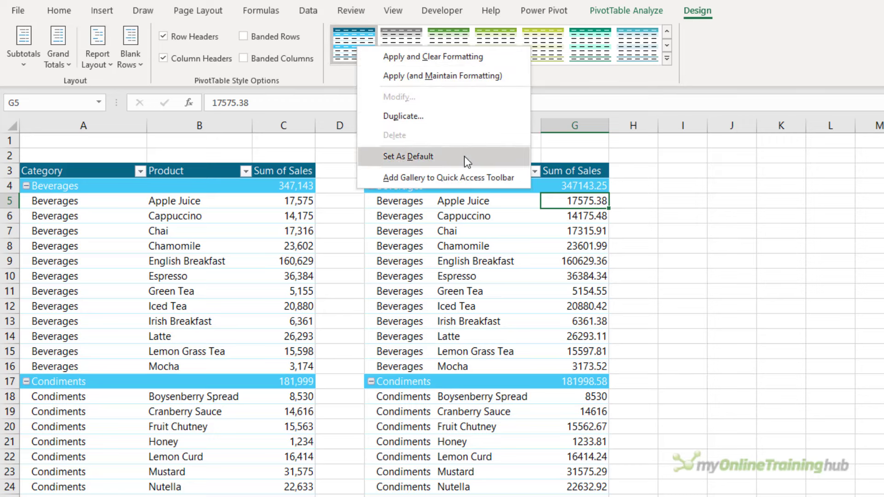
click(464, 156)
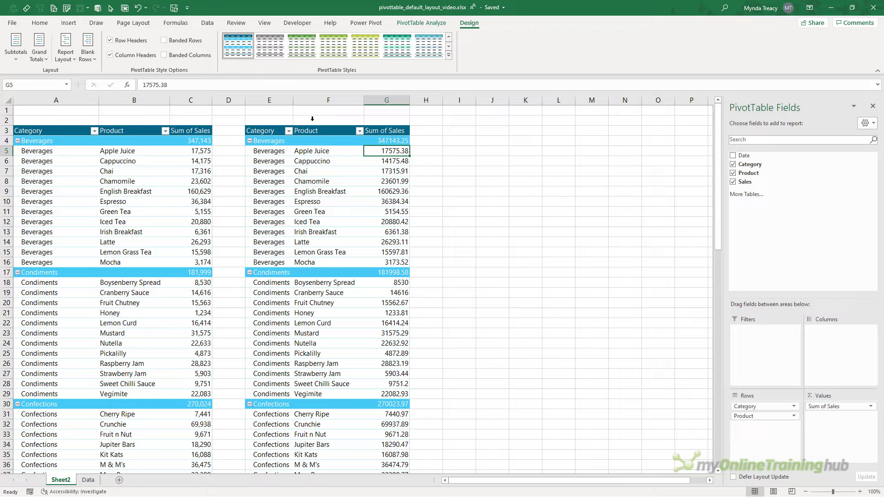
- From the Data sheet, insert a PivotTable on a new worksheet with the data added to the Data Model
click(88, 480)
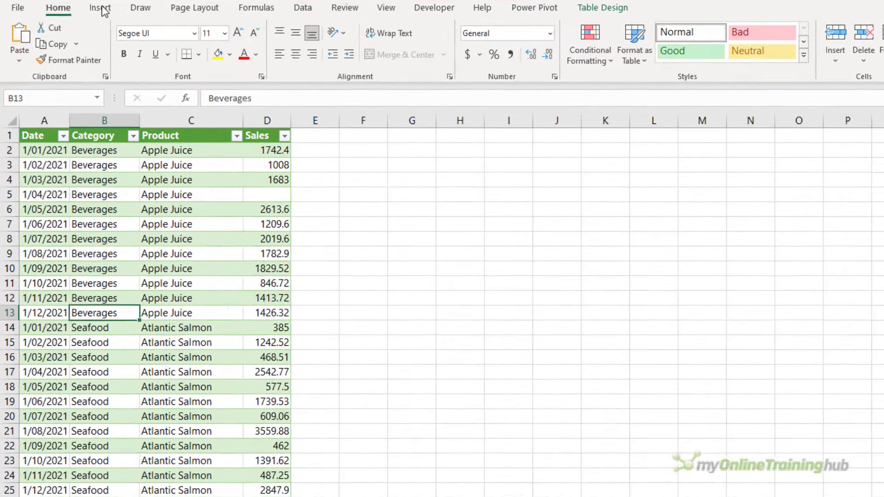
click(68, 22)
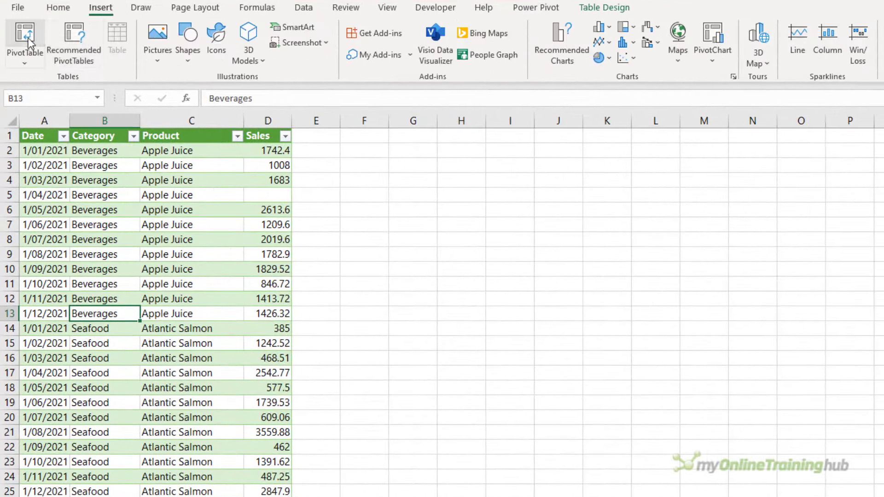
click(23, 37)
click(333, 422)
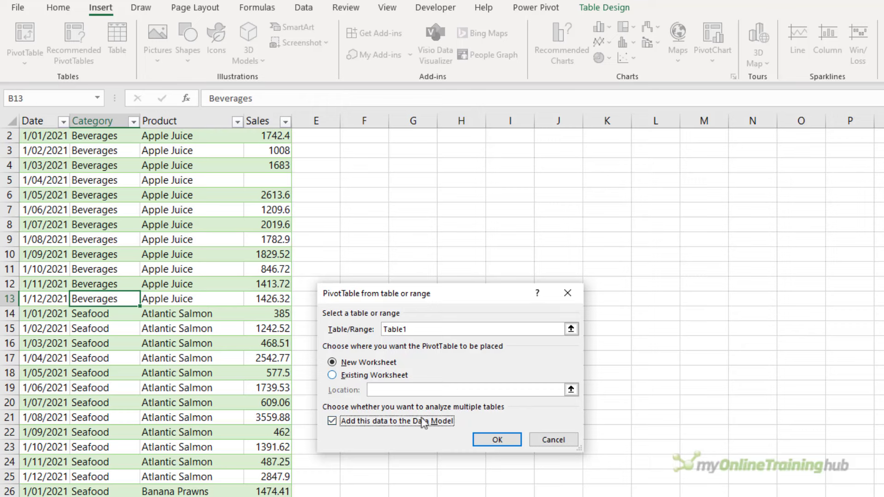
click(483, 443)
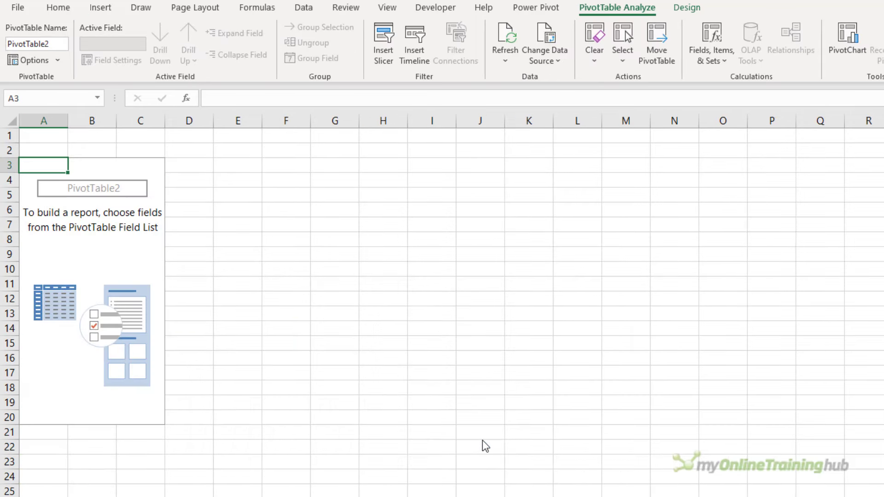
click(513, 17)
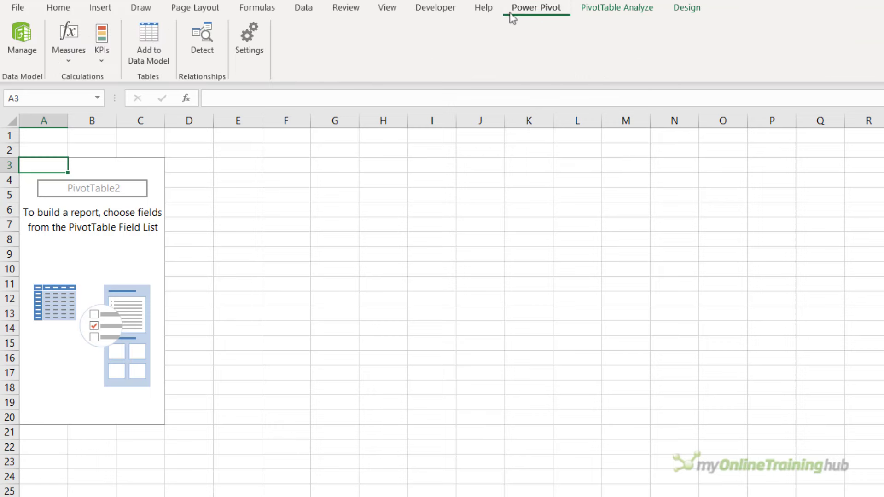
- In Power Pivot, give the Sales column Comma Style with zero decimals, then close the window
click(27, 54)
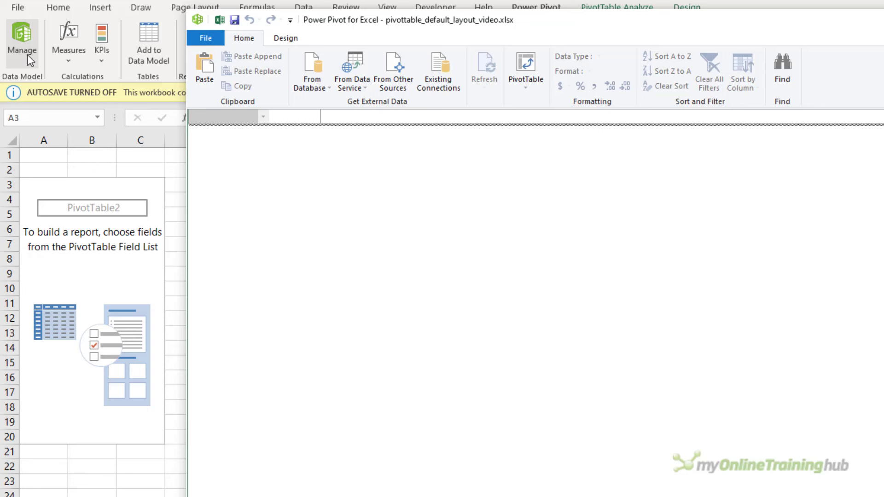
click(366, 127)
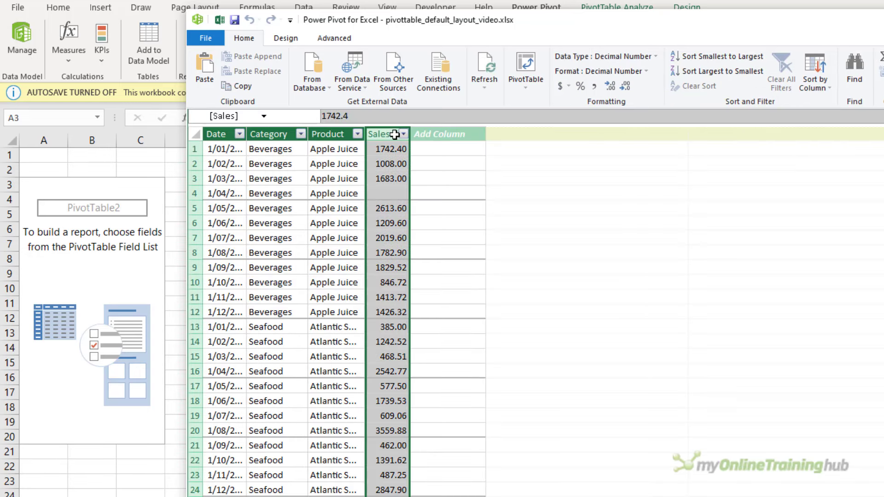
click(596, 85)
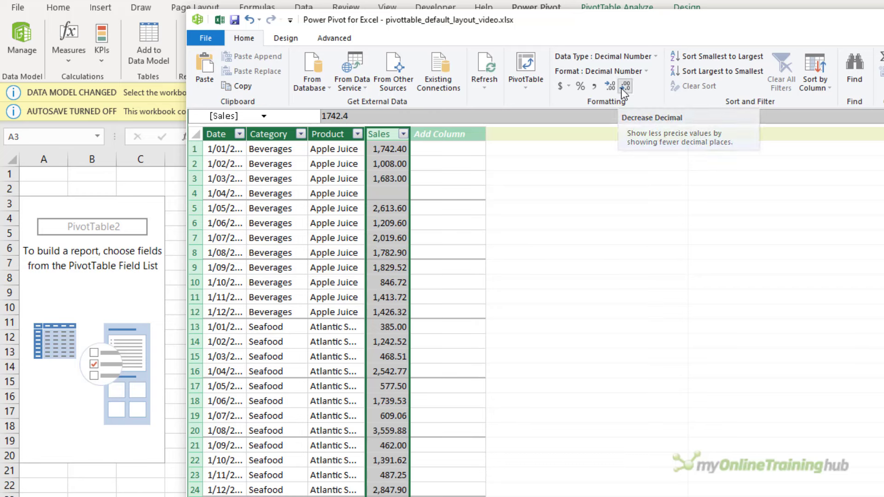
click(621, 87)
click(621, 87)
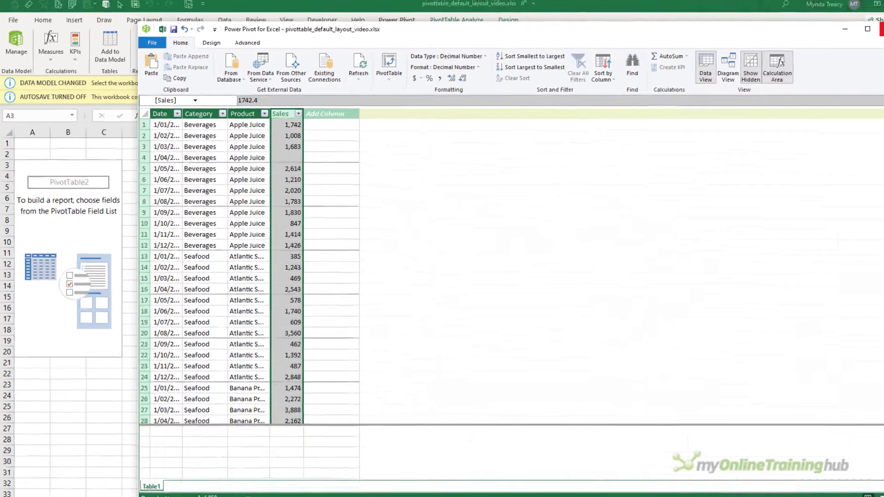
click(832, 6)
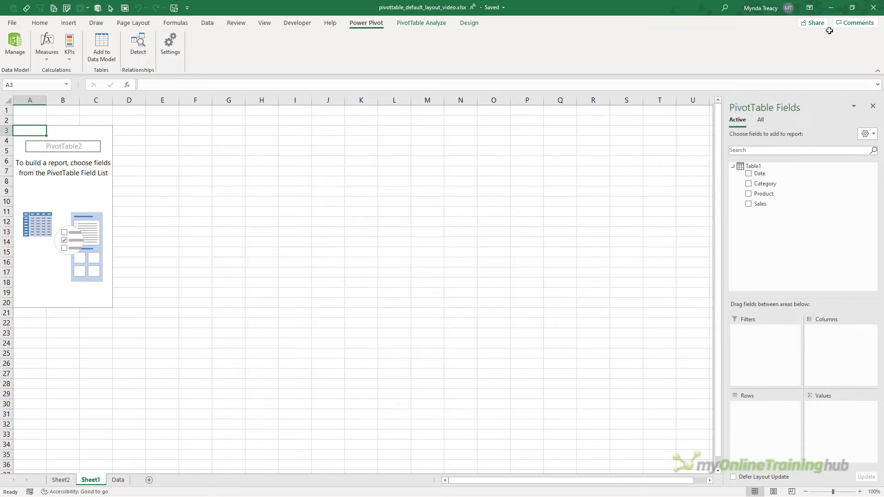
- Add Category, Product and Sales to PivotTable2, then select cell E5
click(749, 184)
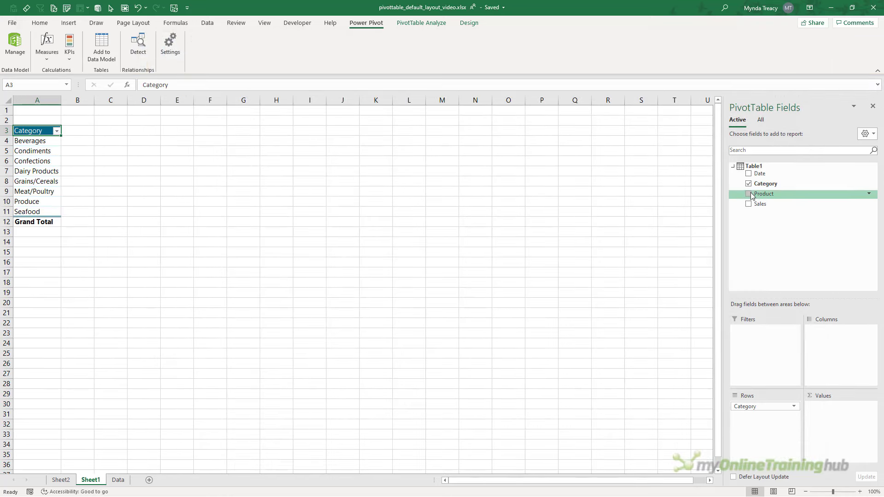
click(749, 193)
click(748, 204)
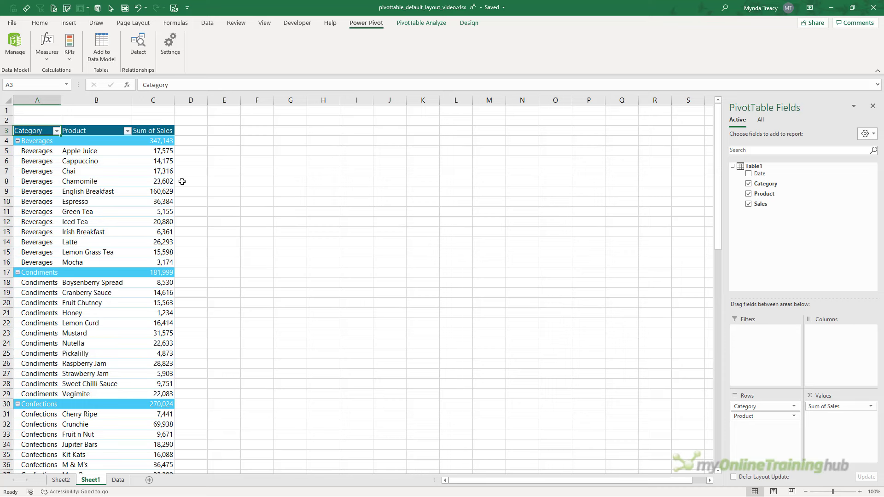
click(214, 154)
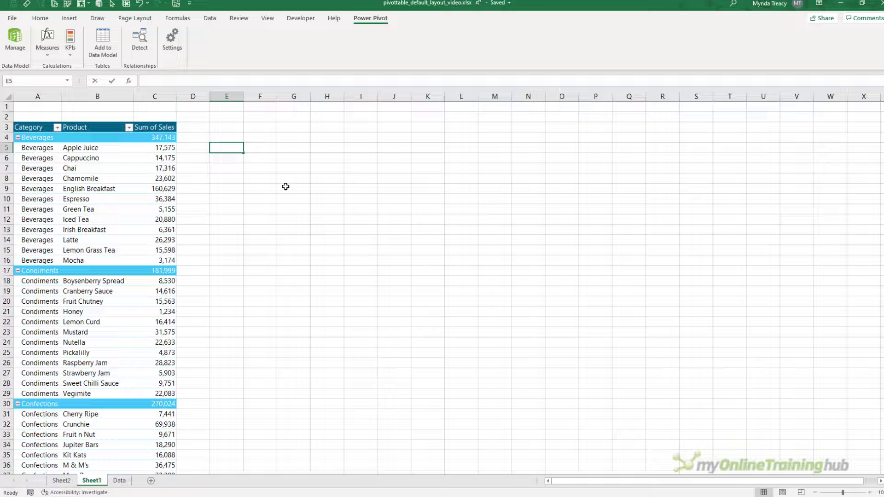
- Commit the data-model GETPIVOTDATA formula for Apple Juice's sales in Sheet1 E5
text(=)
key(Left)
key(Left)
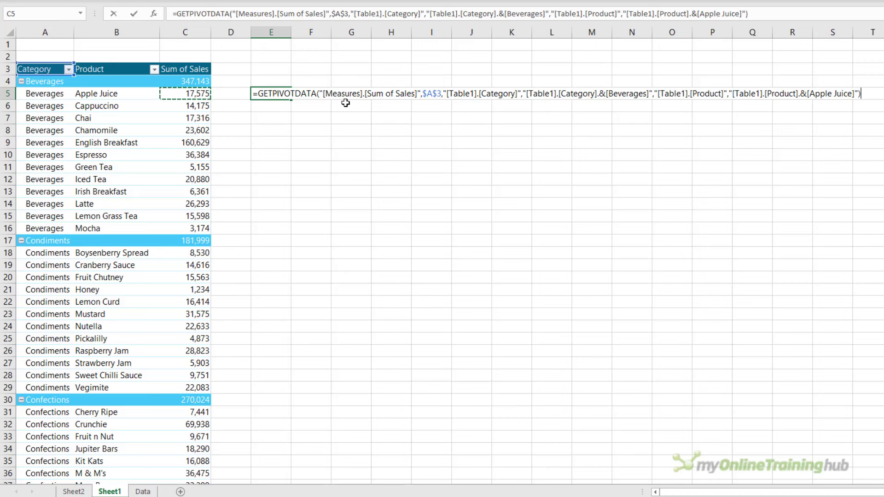
key(Return)
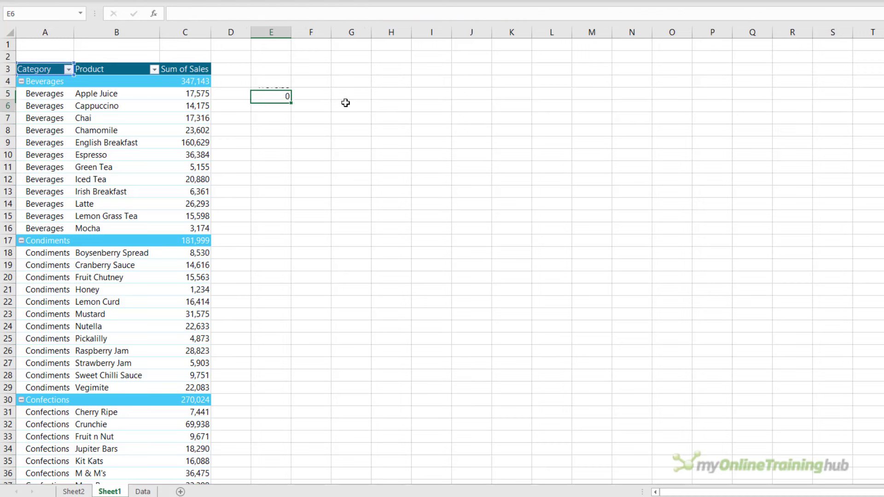
- In Sheet2 I5, enter a GETPIVOTDATA formula referencing Apple Juice's 17575.38 sales in G5
click(81, 491)
click(568, 84)
click(563, 93)
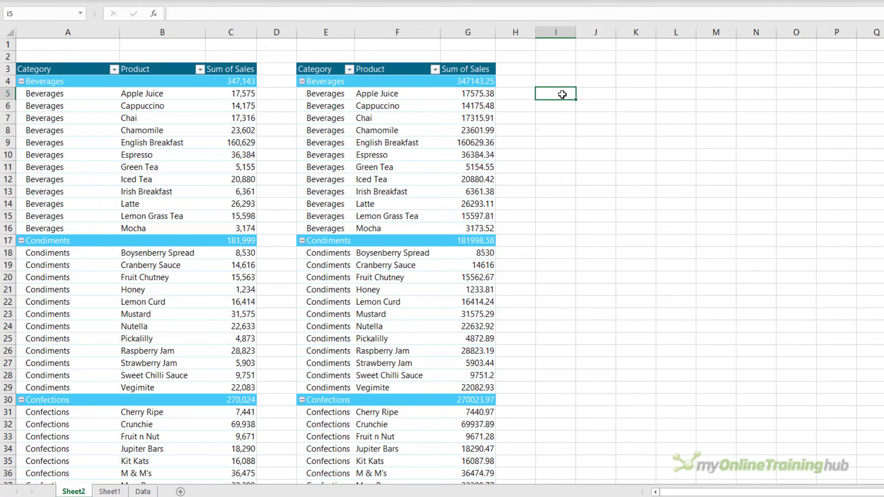
text(=)
key(Left)
key(Left)
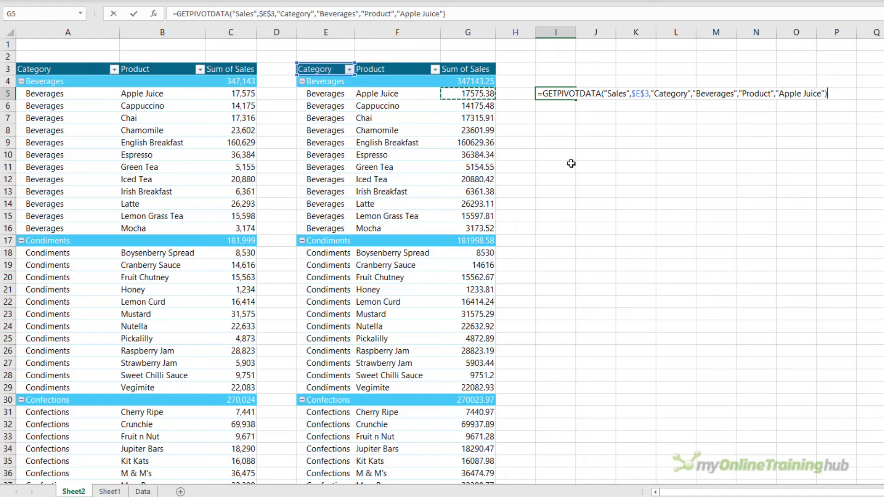
key(Return)
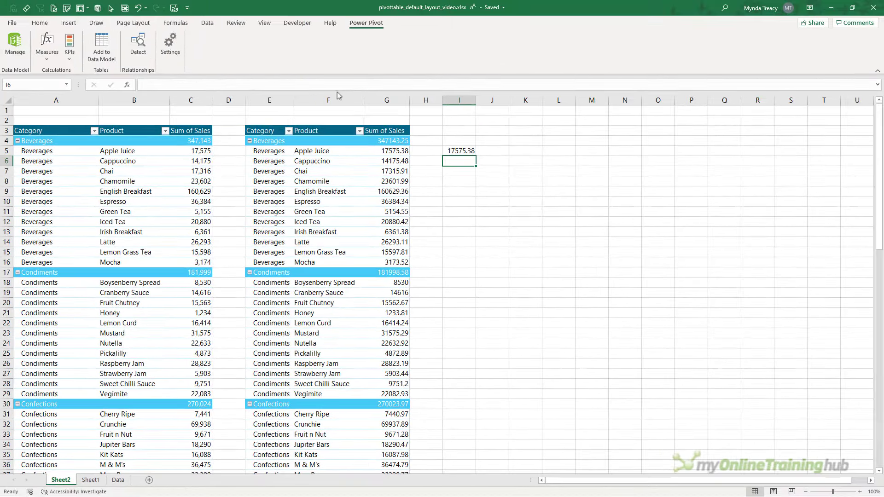
- Open a second window of the workbook and arrange both windows horizontally
click(259, 23)
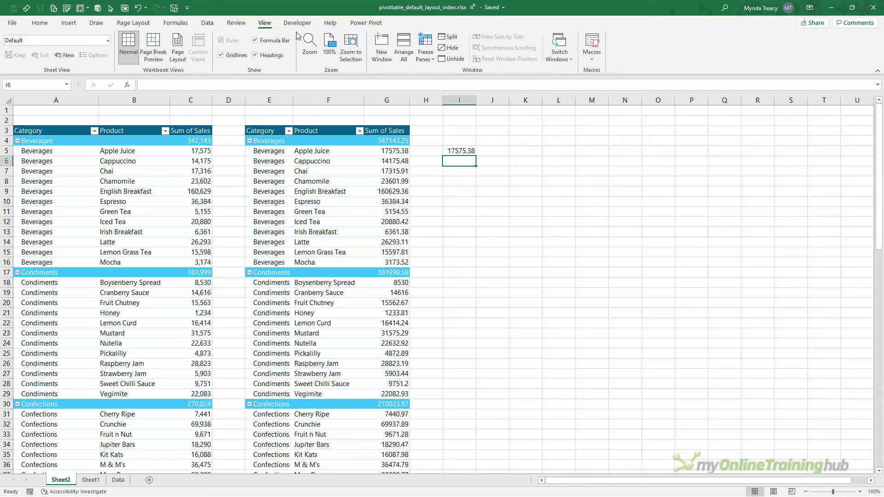
click(382, 51)
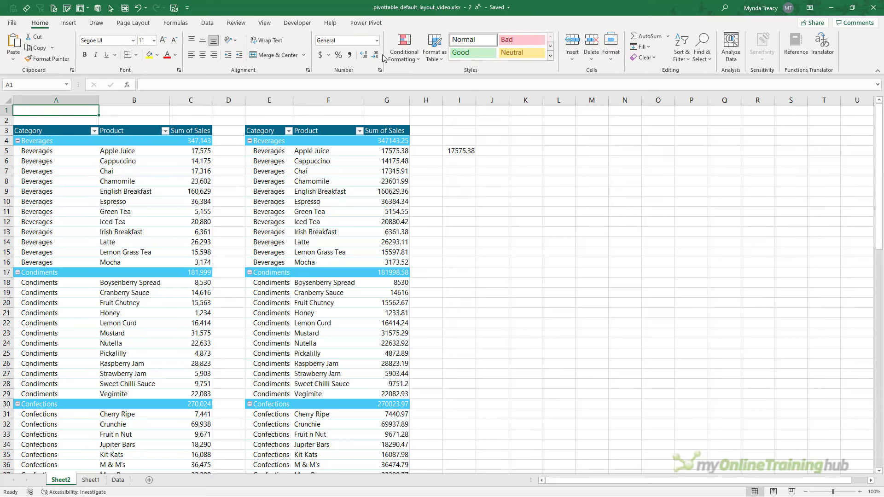
click(267, 22)
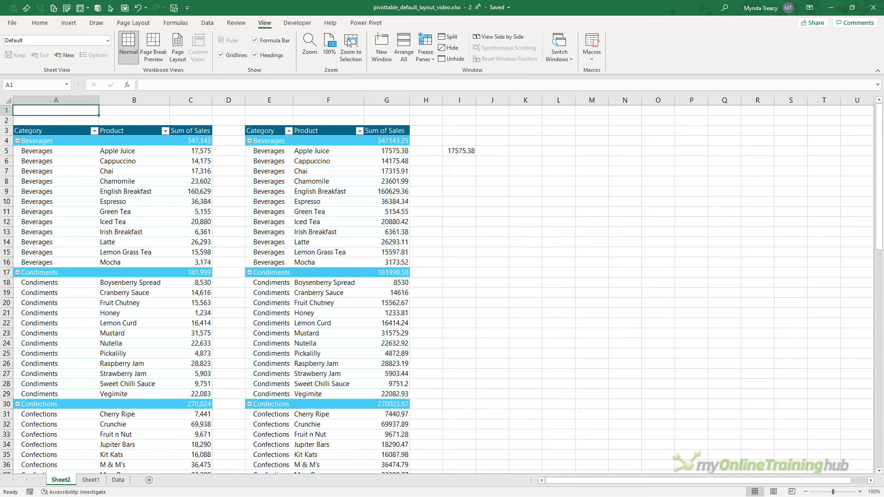
click(405, 56)
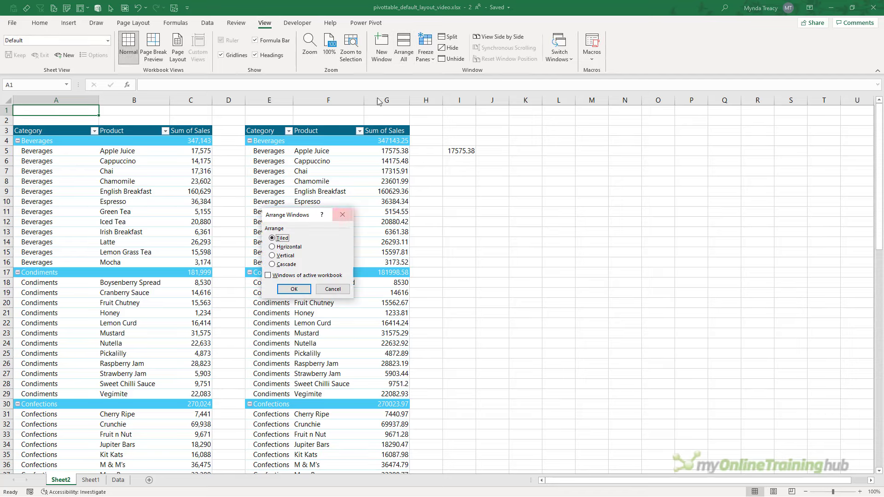
click(280, 247)
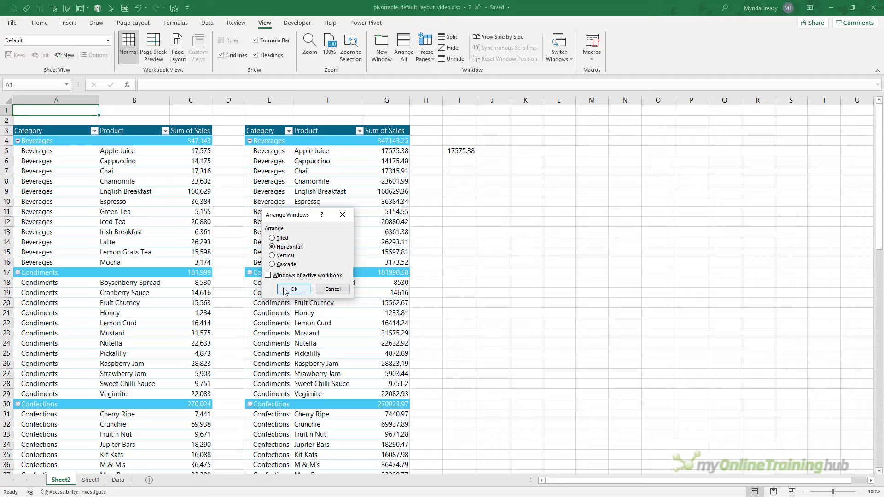
click(284, 290)
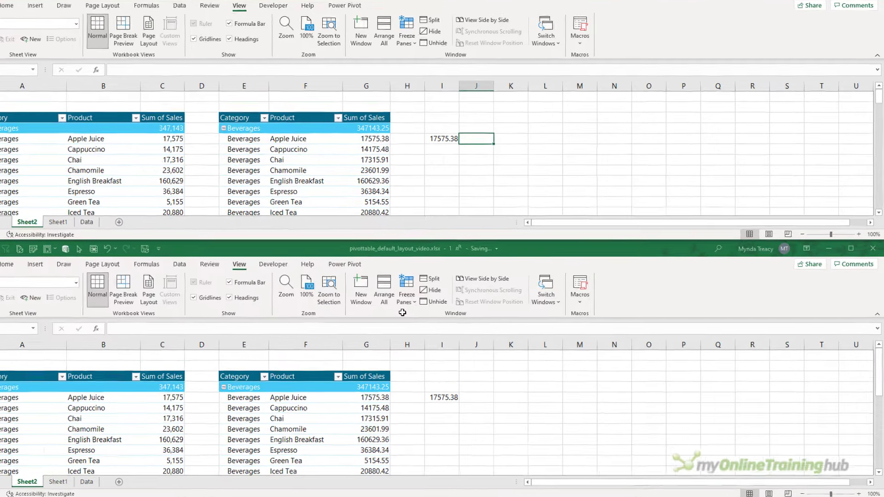
- Enter =FORMULATEXT(I5) in Sheet2 J5 and copy it
text(=form)
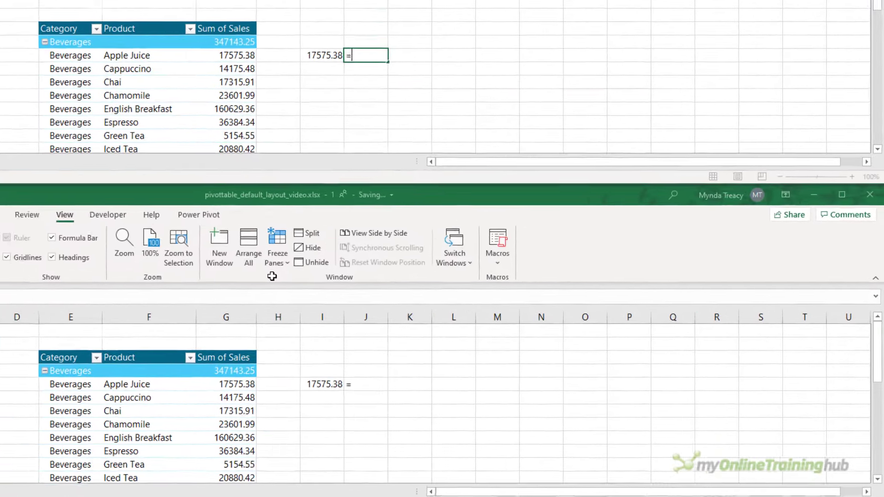
key(Tab)
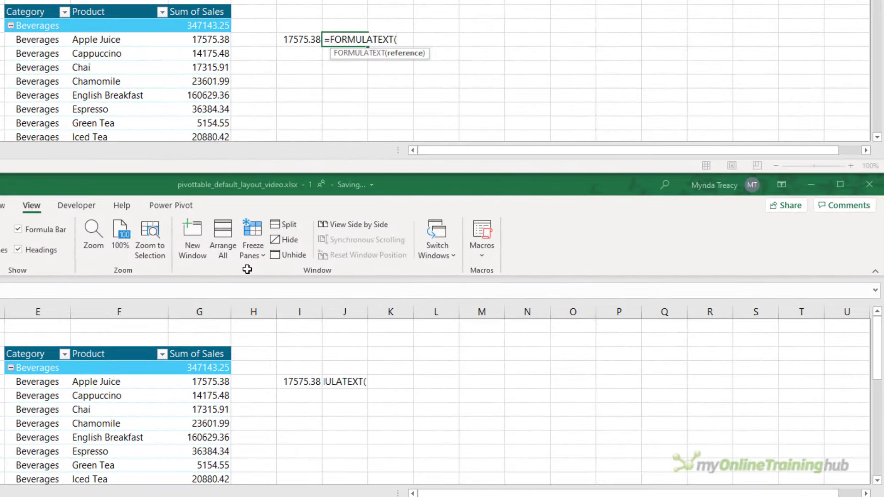
key(Left)
key(Return)
key(Up)
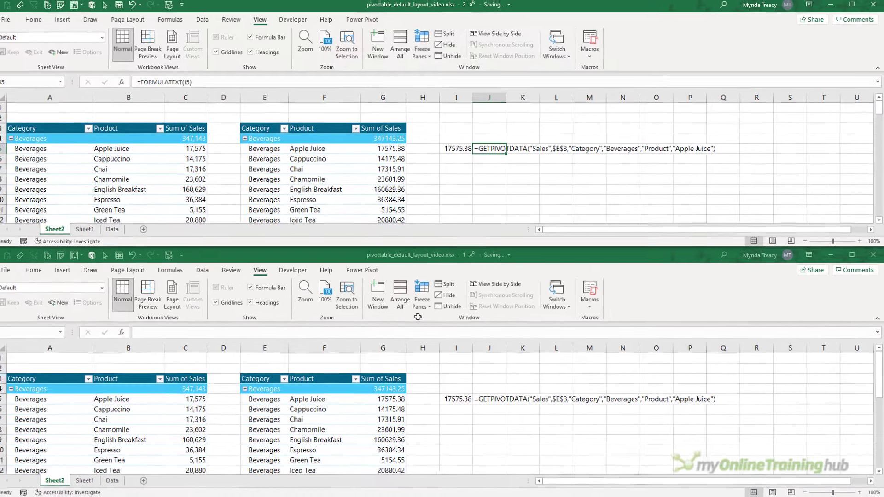
key(ctrl+c)
- Paste the FORMULATEXT formula into Sheet1 F5 in the top window
click(90, 231)
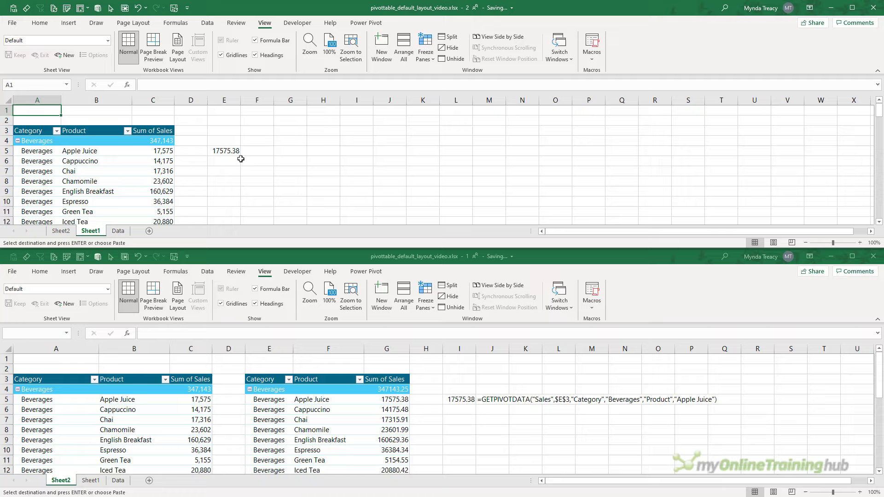
click(253, 152)
key(ctrl+v)
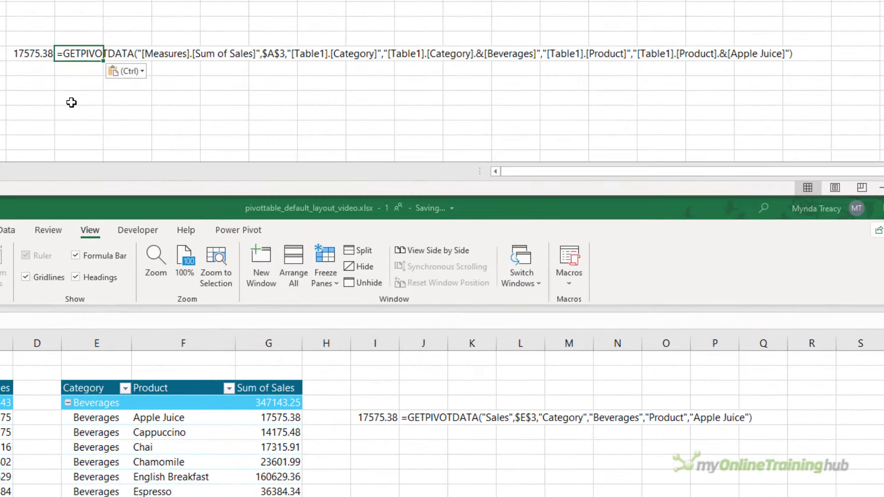
click(251, 181)
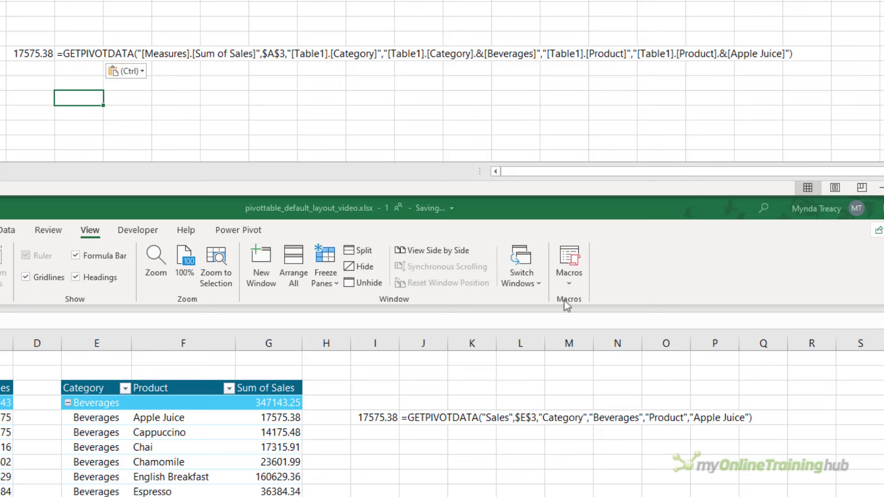
click(591, 309)
scroll(440, 417, right, 4)
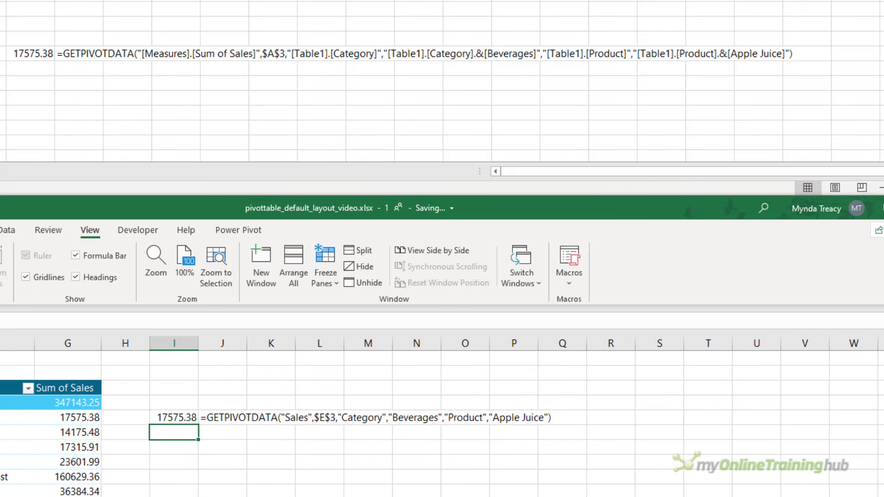
scroll(439, 416, right, 1)
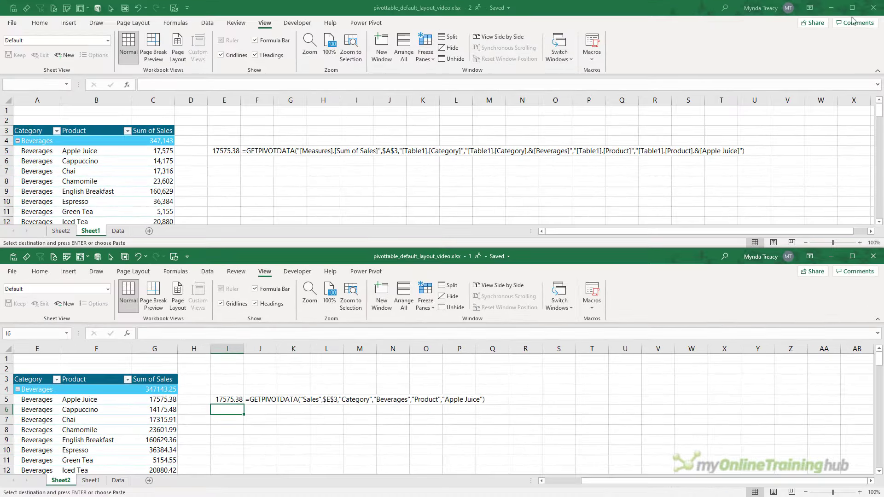
- Maximize the Sheet1 window and confirm Calculated Field is greyed out for the data-model pivot
click(852, 9)
click(143, 200)
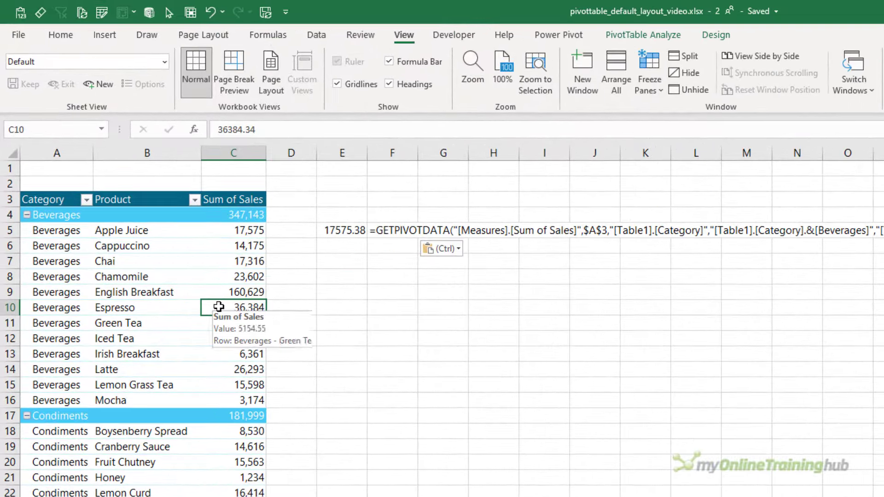
click(620, 35)
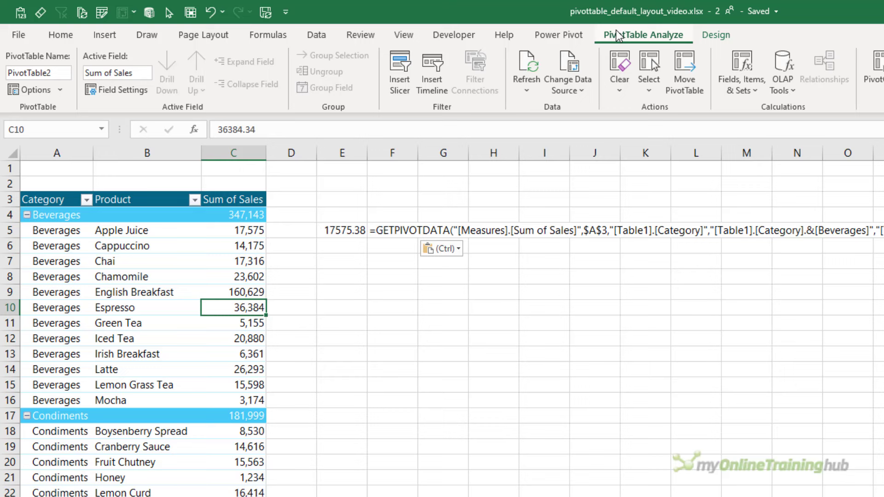
click(732, 88)
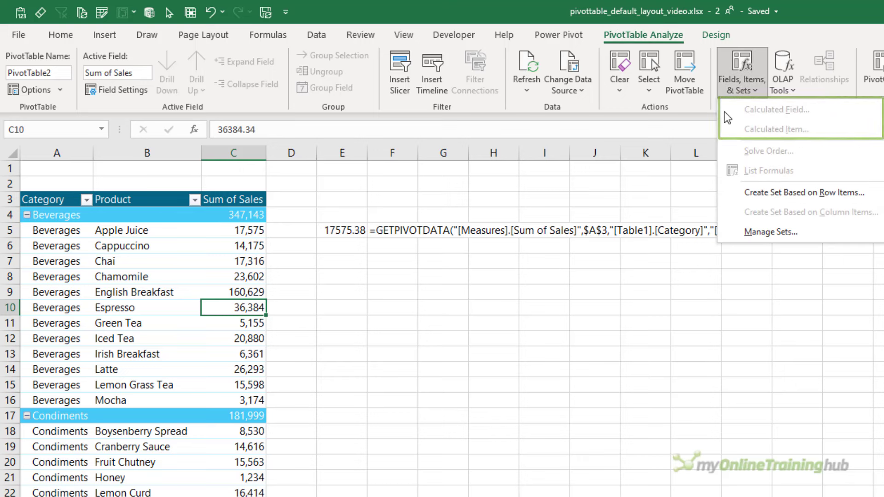
click(129, 309)
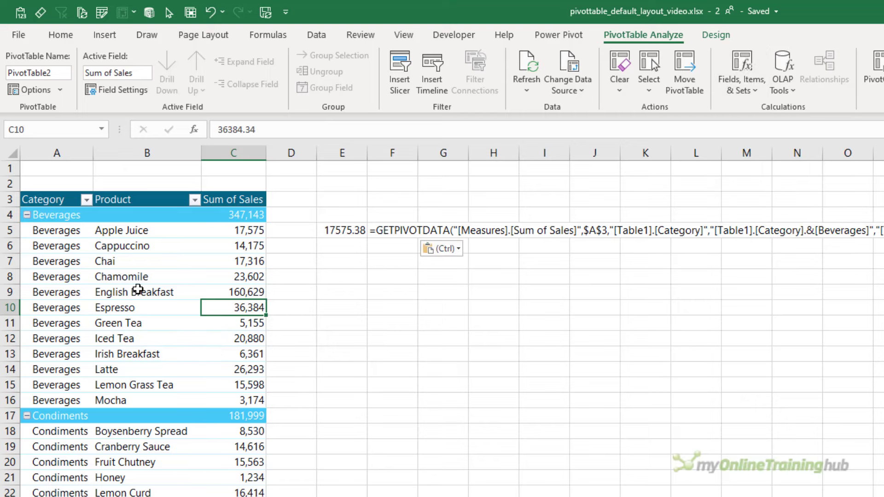
click(567, 35)
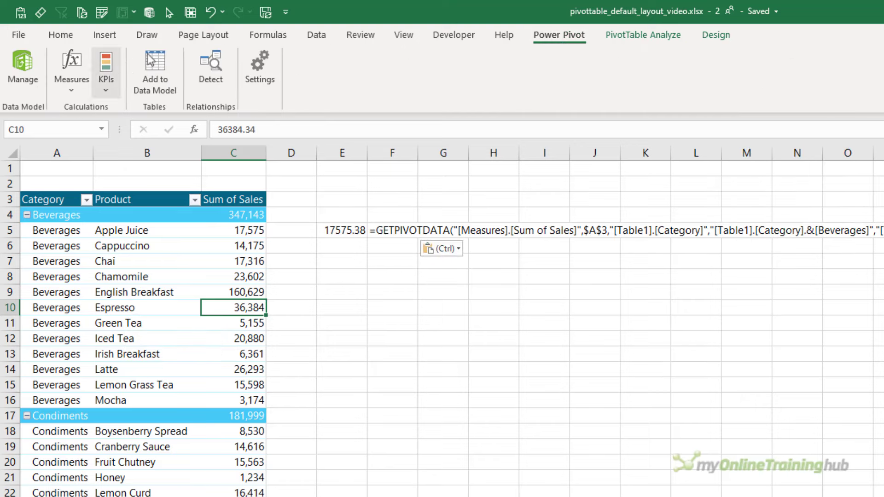
click(24, 62)
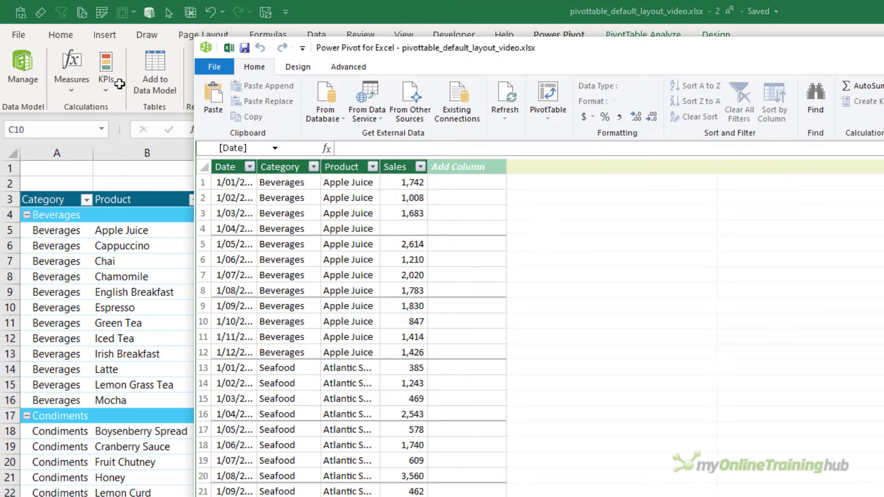
click(458, 166)
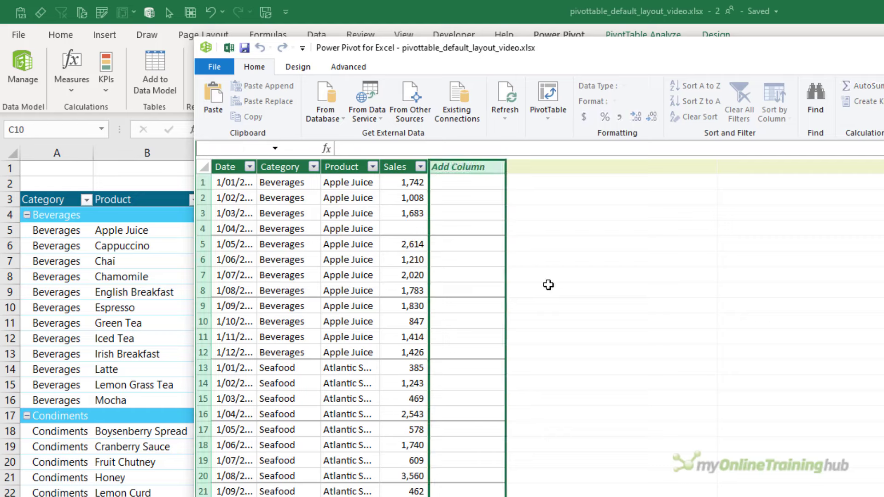
click(386, 148)
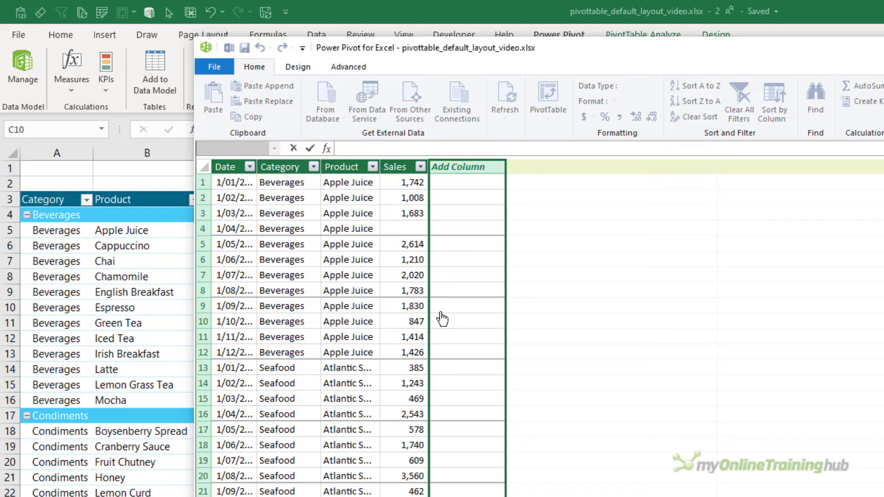
click(401, 163)
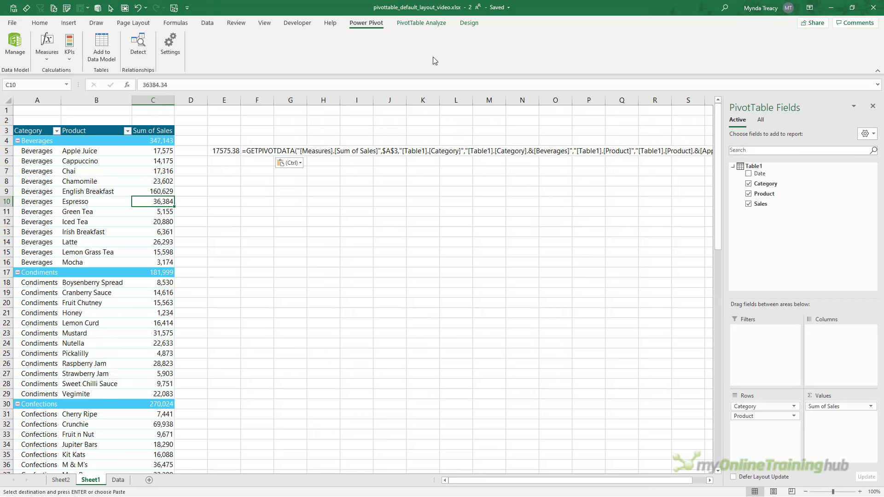
- Show the PivotTable Design options with the Sum of Sales header C3 selected
click(463, 24)
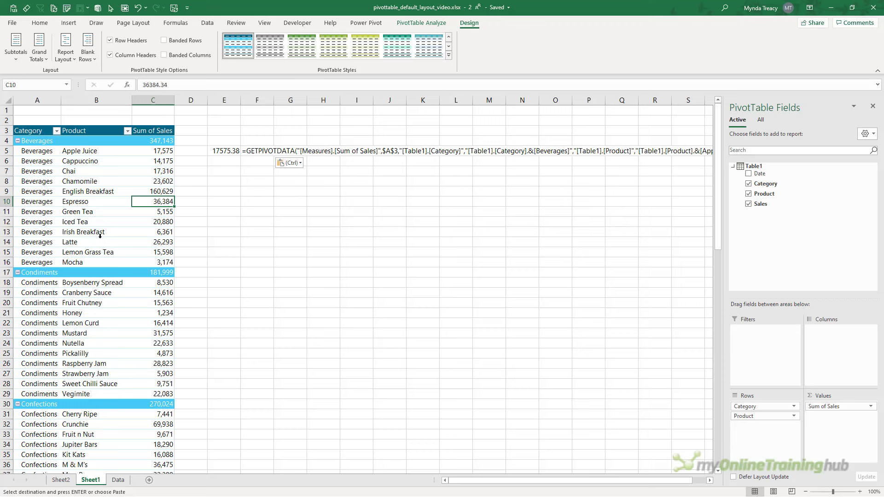
click(159, 129)
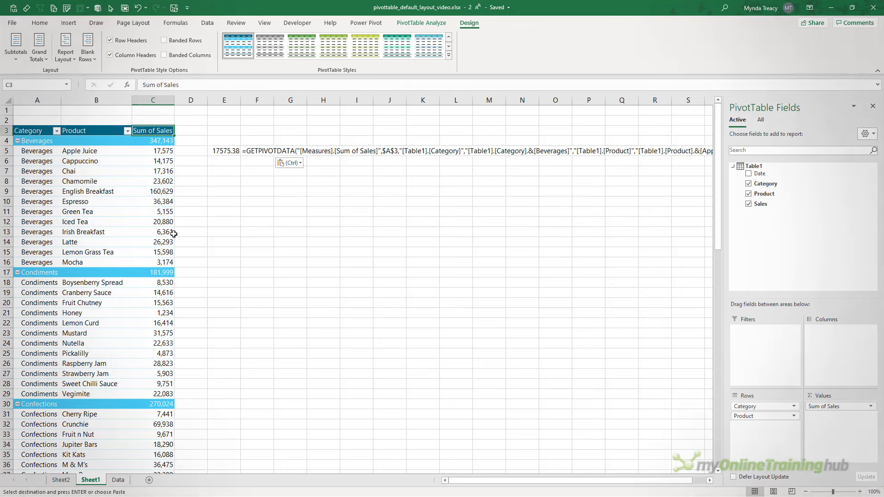